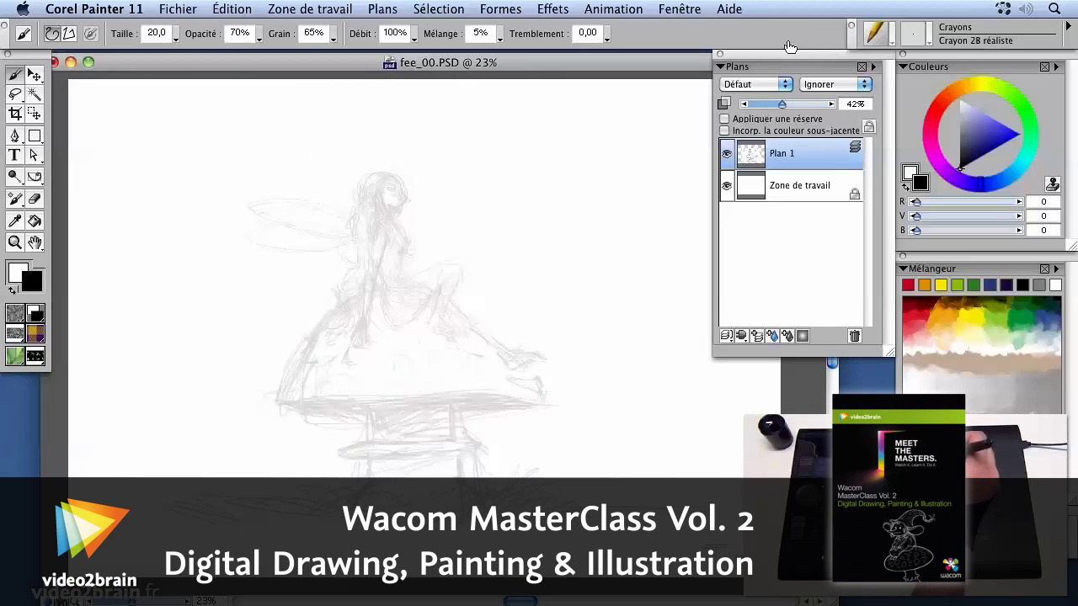
Ink the top and back of the fairy's hair on a new layer using the Plumes Grattoir brush.
left_click(875, 35)
left_click(900, 378)
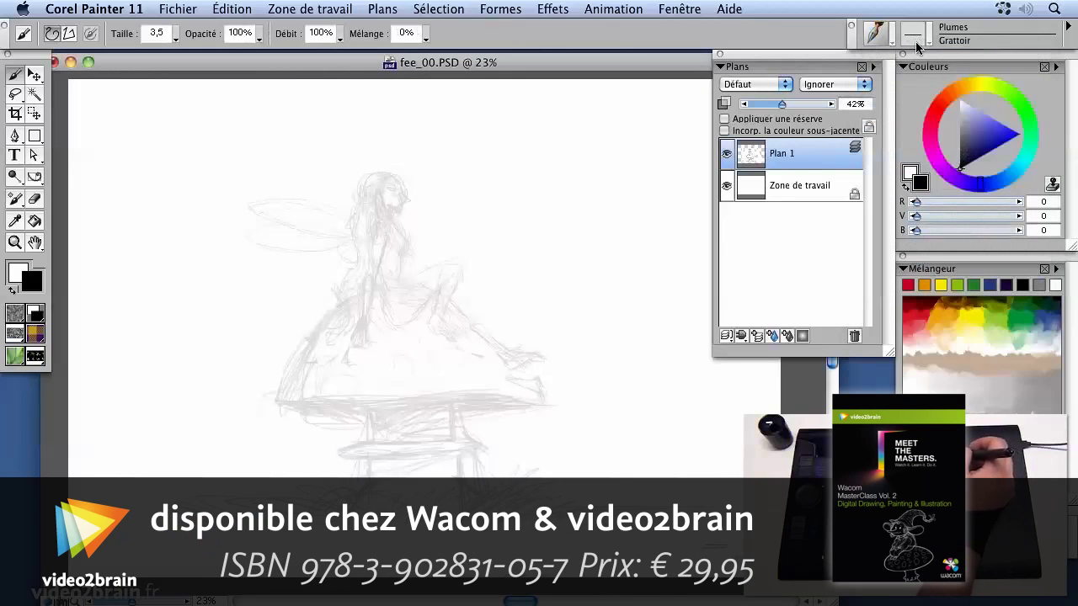
left_click(762, 336)
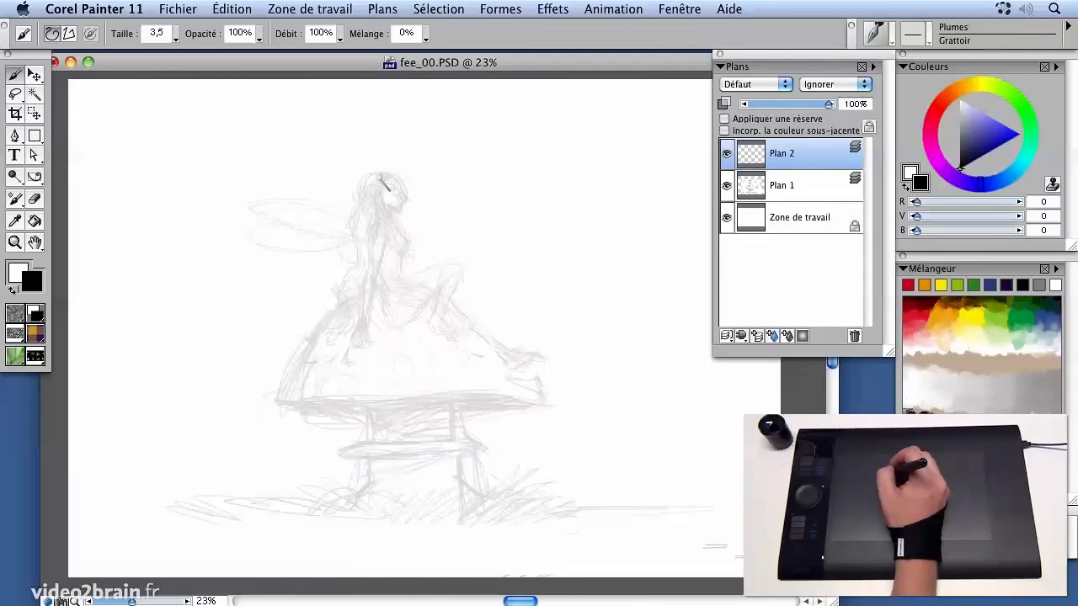
mouse_move(386, 176)
left_mouse_down()
mouse_move(357, 185)
mouse_move(360, 238)
left_mouse_up()
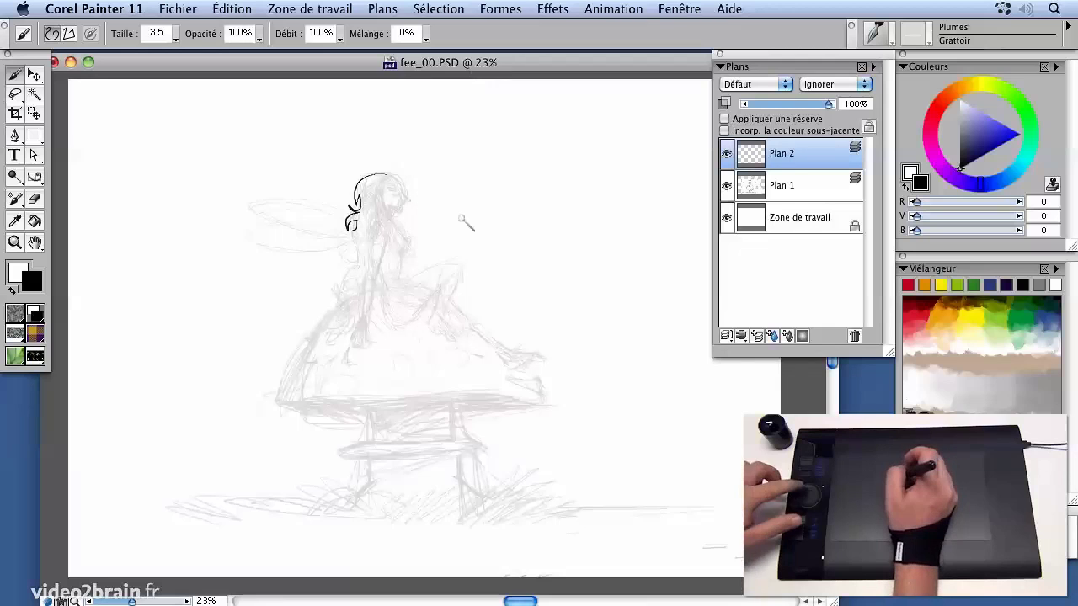
Test zooming in and out of the fairy sketch with the tablet's touch ring.
scroll(493, 236, "up", 5)
scroll(491, 236, "up", 3)
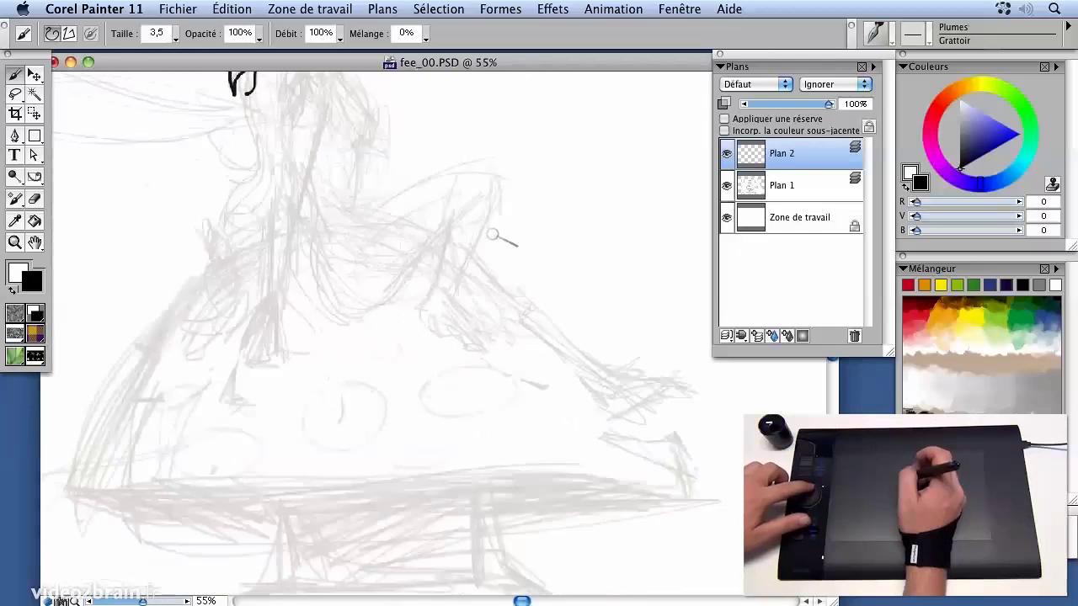
scroll(491, 235, "down", 5)
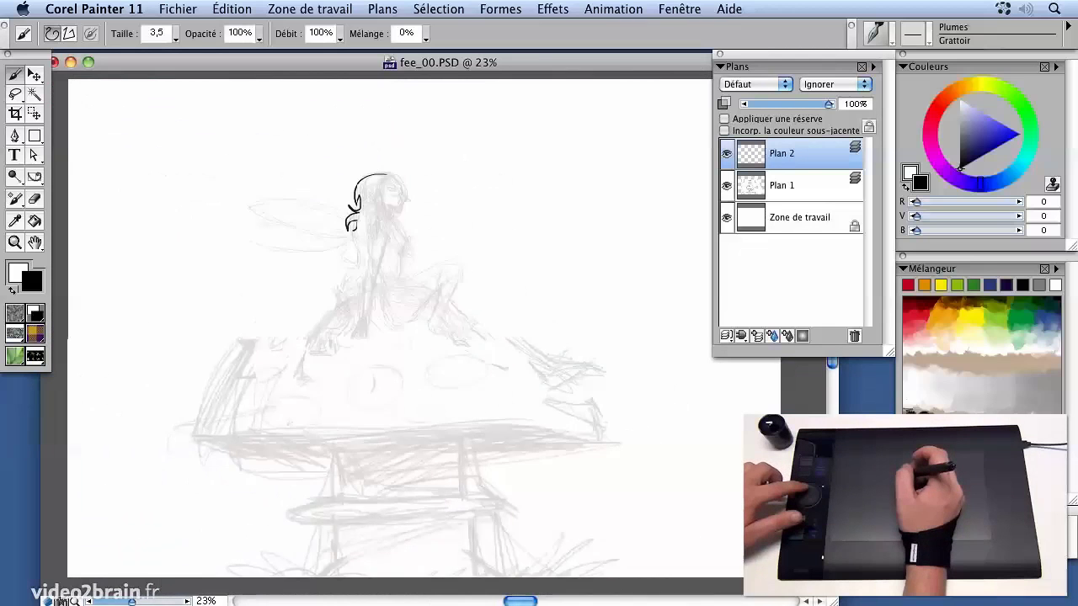
scroll(482, 206, "down", 2)
scroll(484, 209, "up", 3)
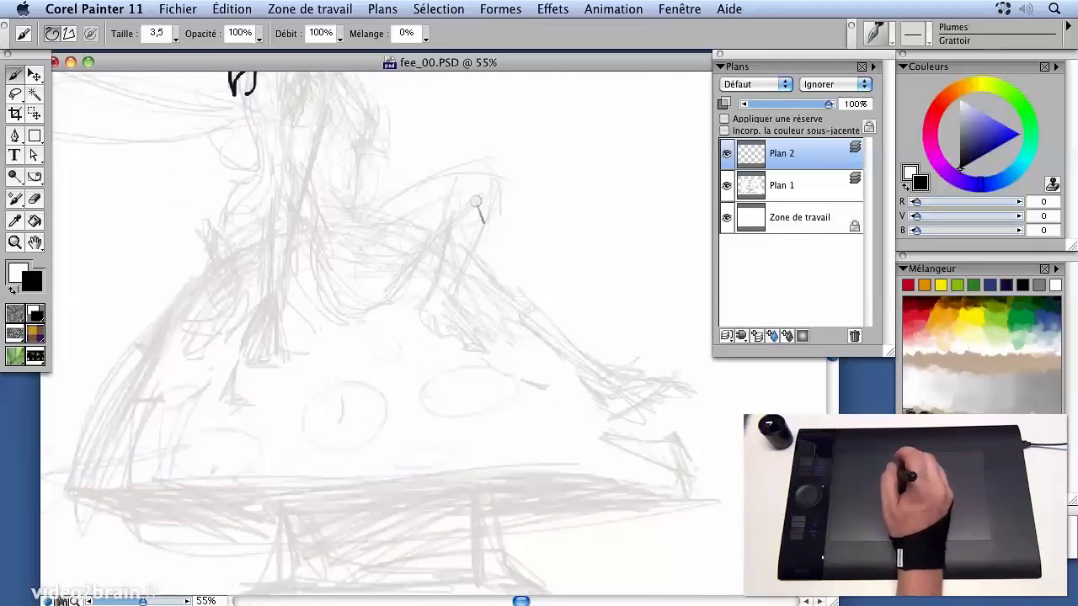
Test the program's own zoom-in and zoom-out commands on the sketch to compare them with the touch ring.
key("super+minus")
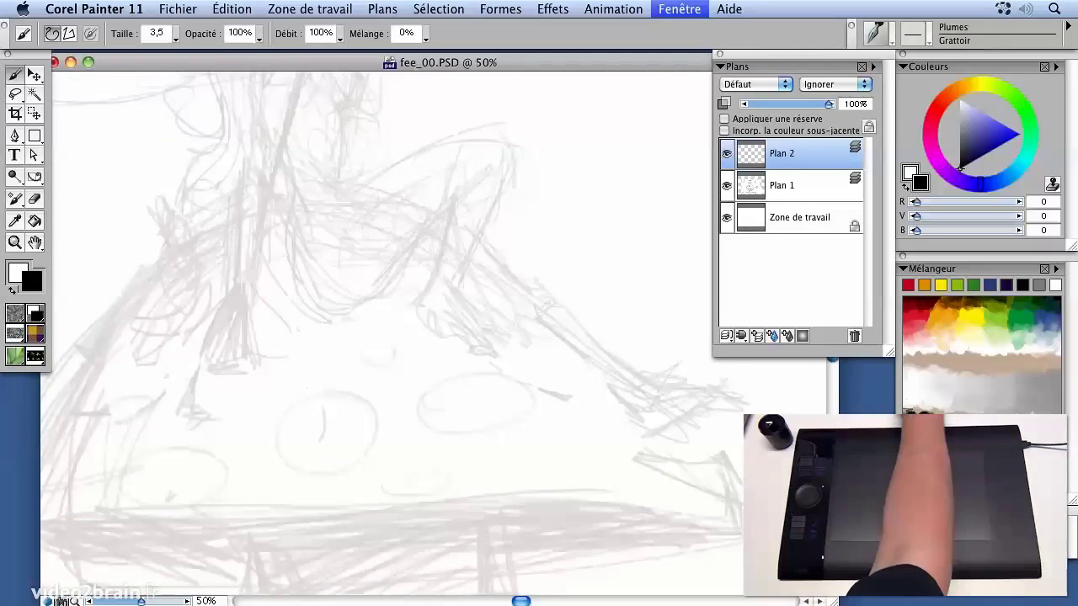
key("super+minus")
key("super+minus")
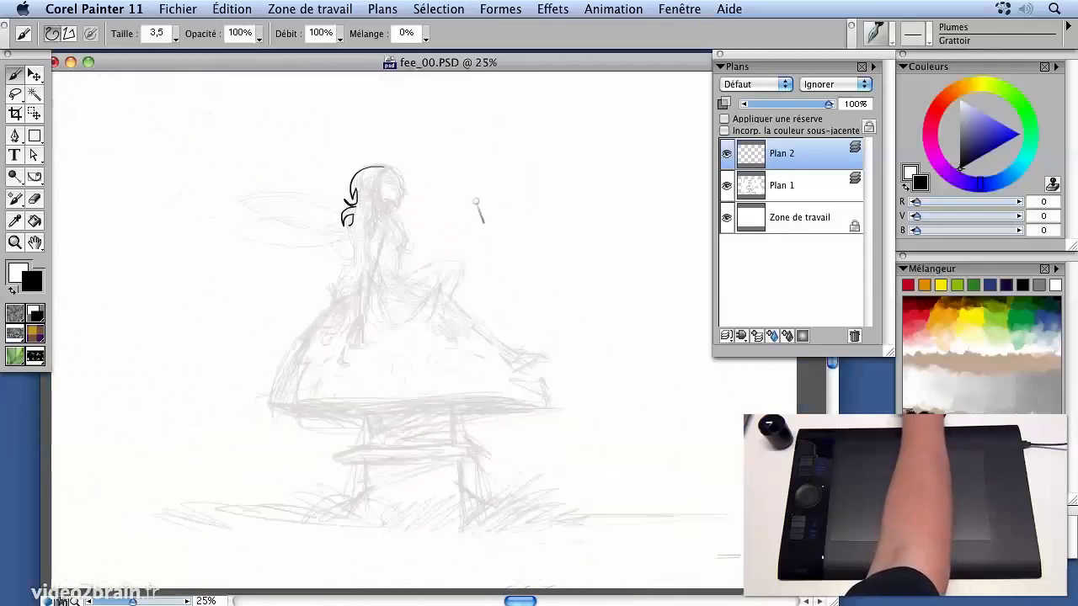
key("super+plus")
key("super+plus")
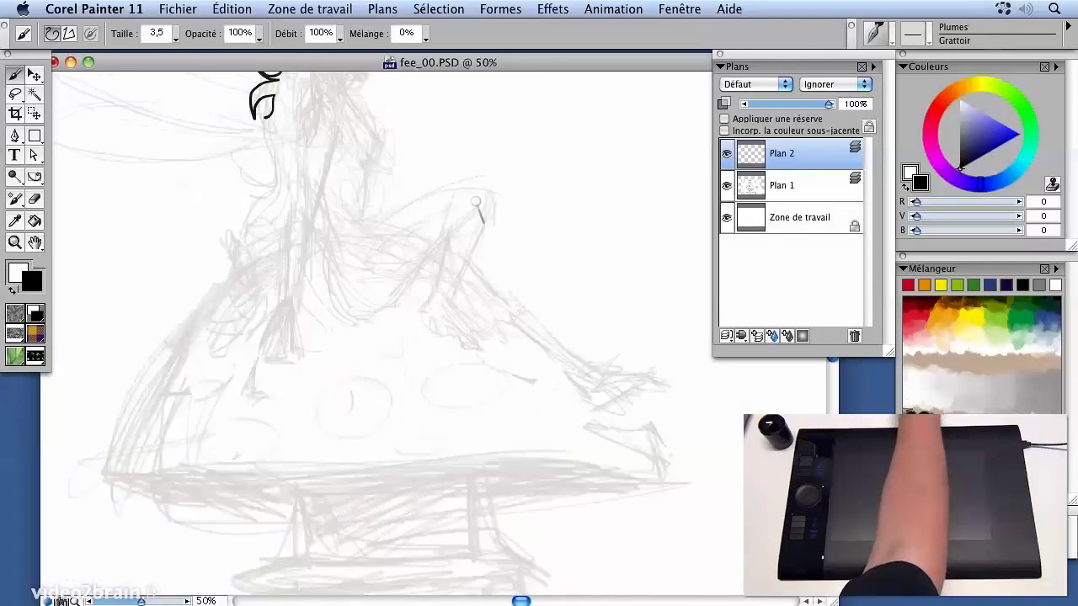
key("super+minus")
key("super+minus")
key("super+plus")
key("super+plus")
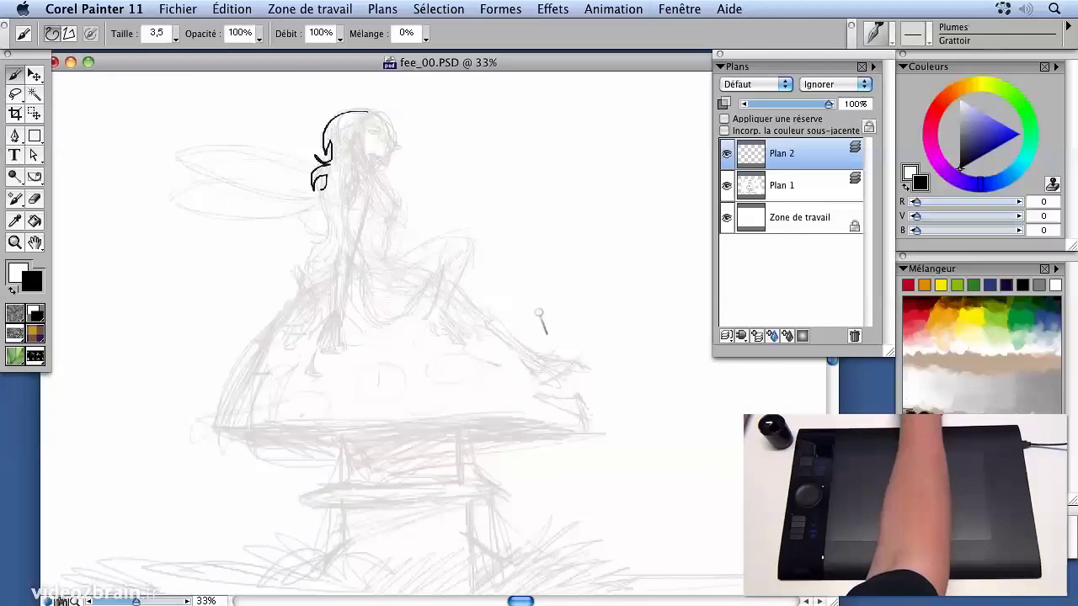
key("super+minus")
key("super+minus")
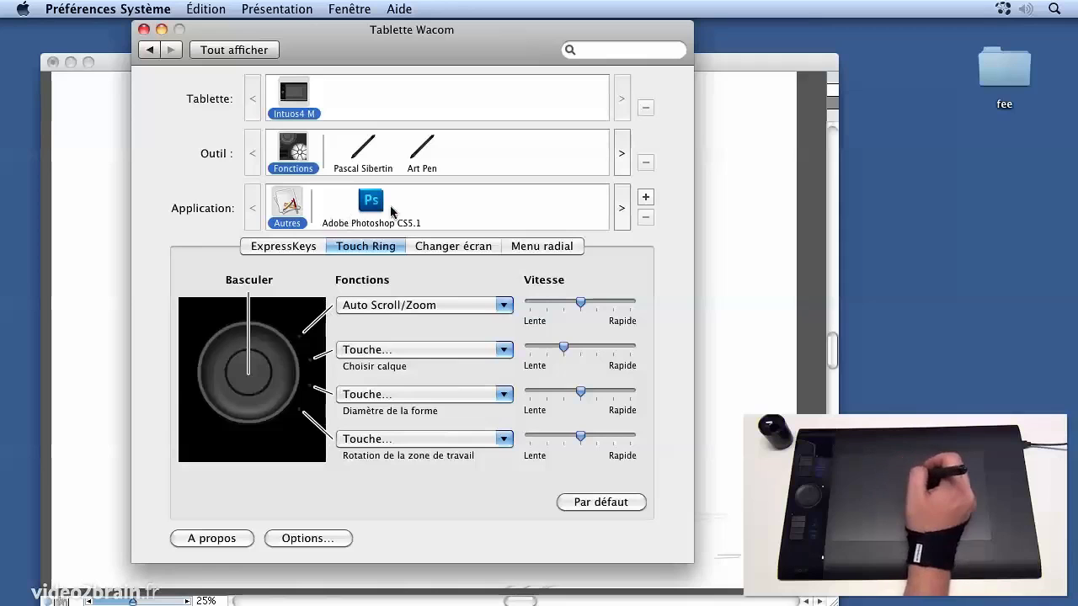
In the Wacom tablet preferences, add Corel Painter 11 as an application with its own settings and select it.
left_click(645, 197)
left_click(412, 136)
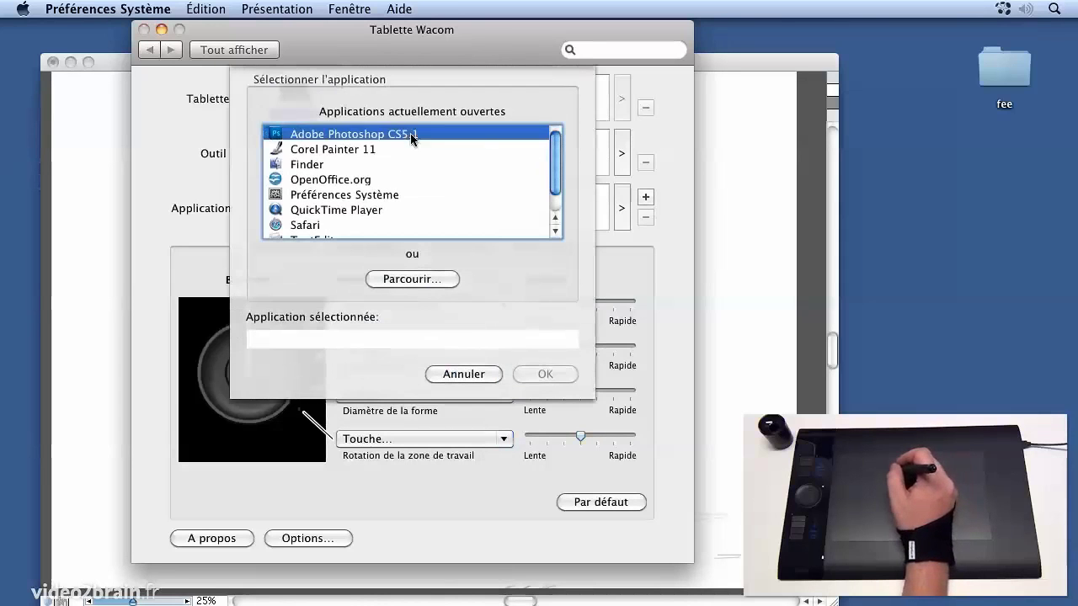
left_click(389, 150)
left_click(545, 374)
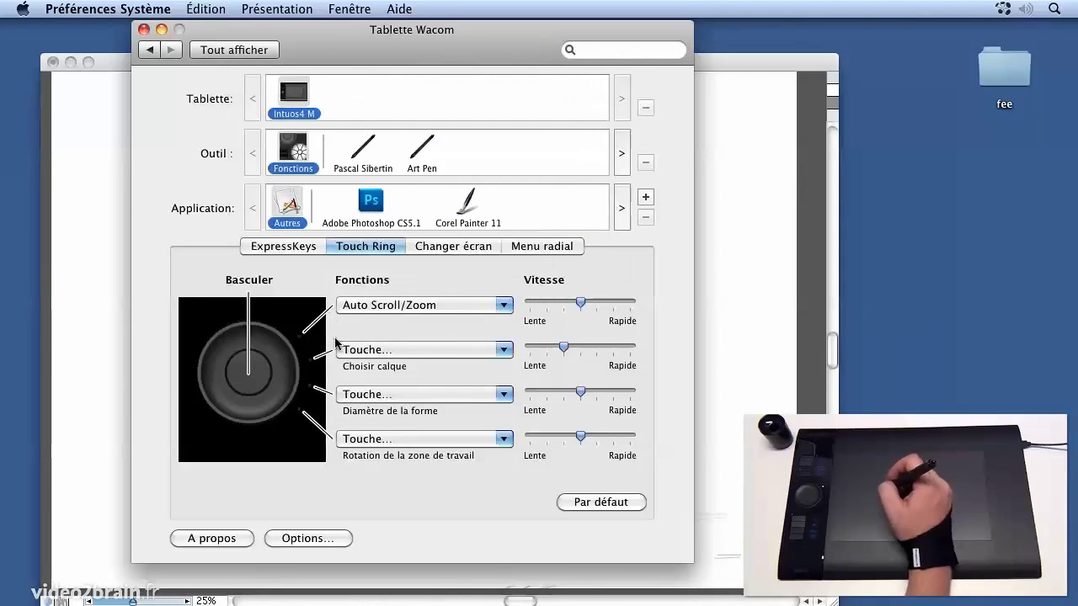
left_click(470, 209)
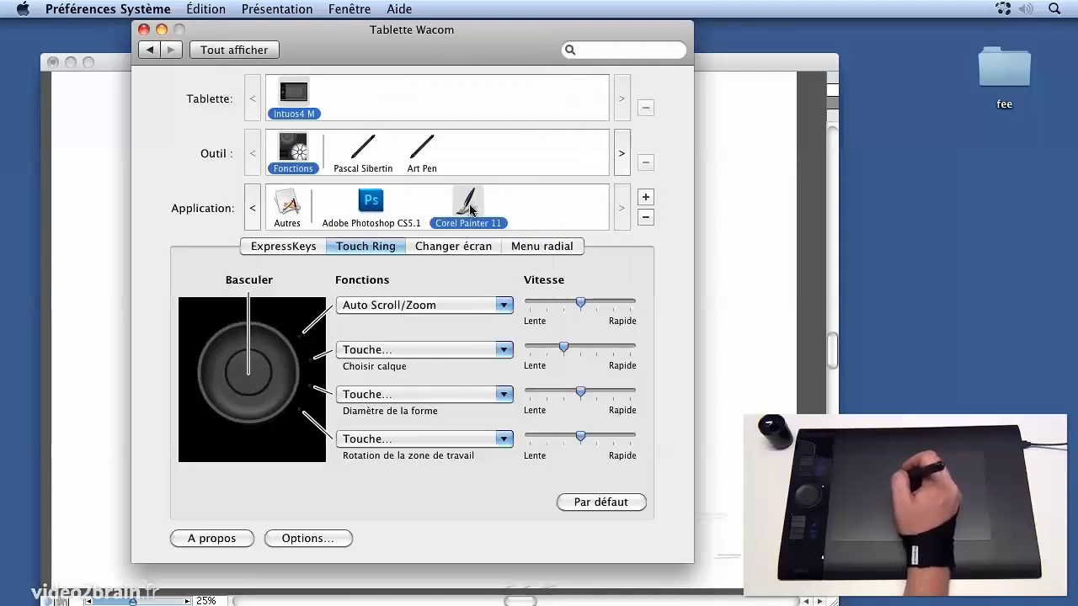
Assign Command with keypad plus and Command with keypad minus to the first Touch Ring function, named Zoom.
left_click(367, 310)
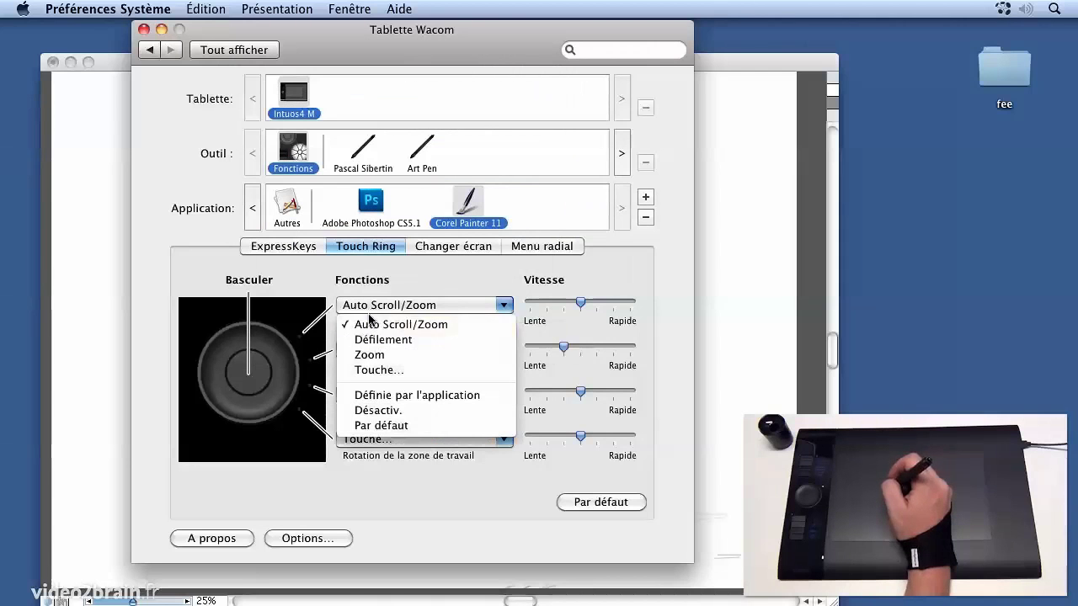
left_click(376, 370)
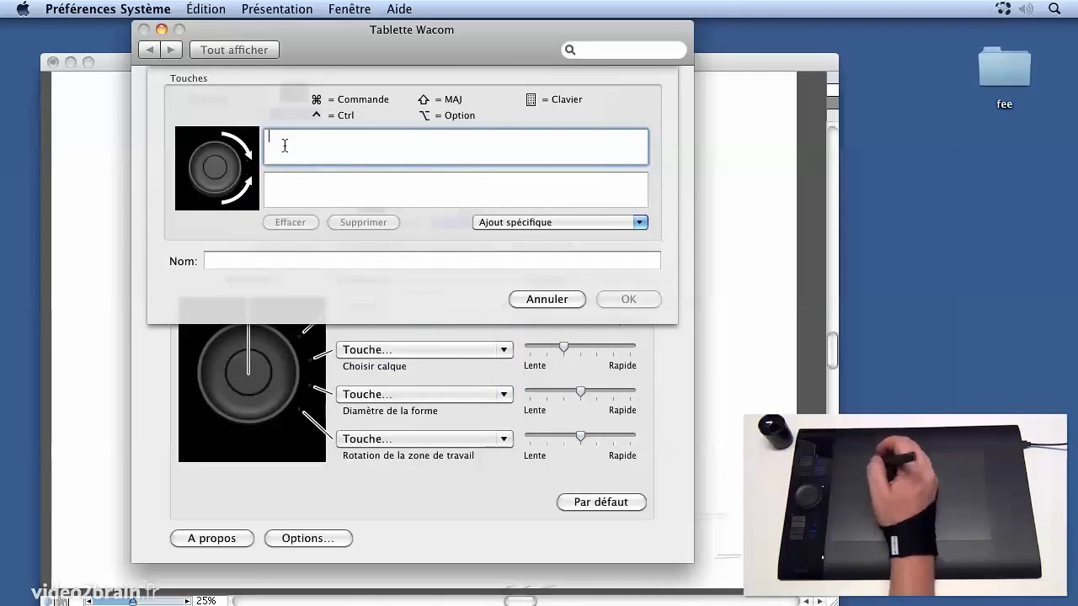
key("super+KP_Add")
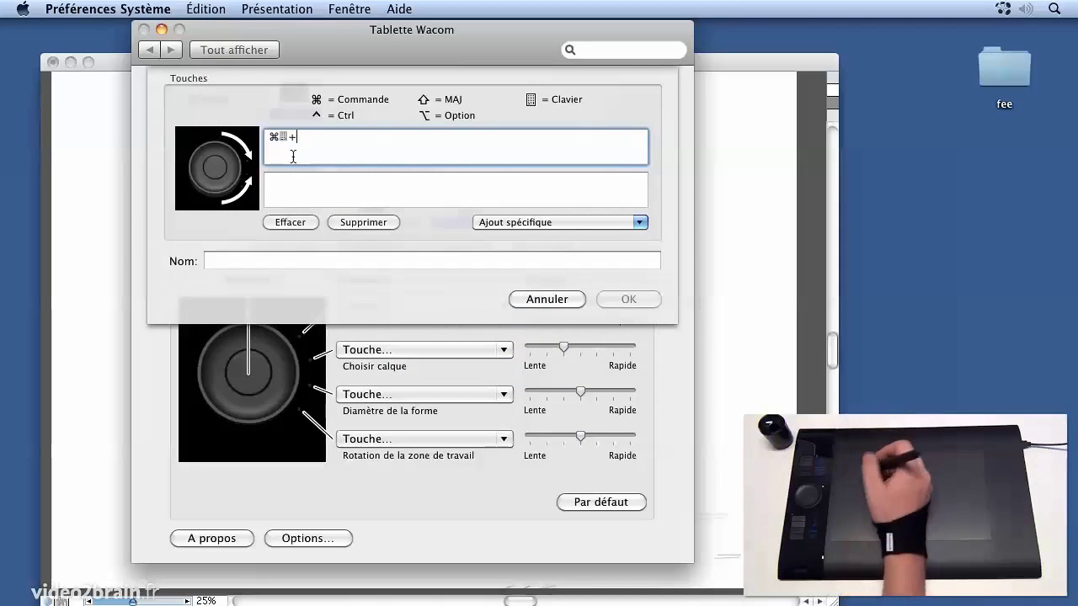
left_click(284, 199)
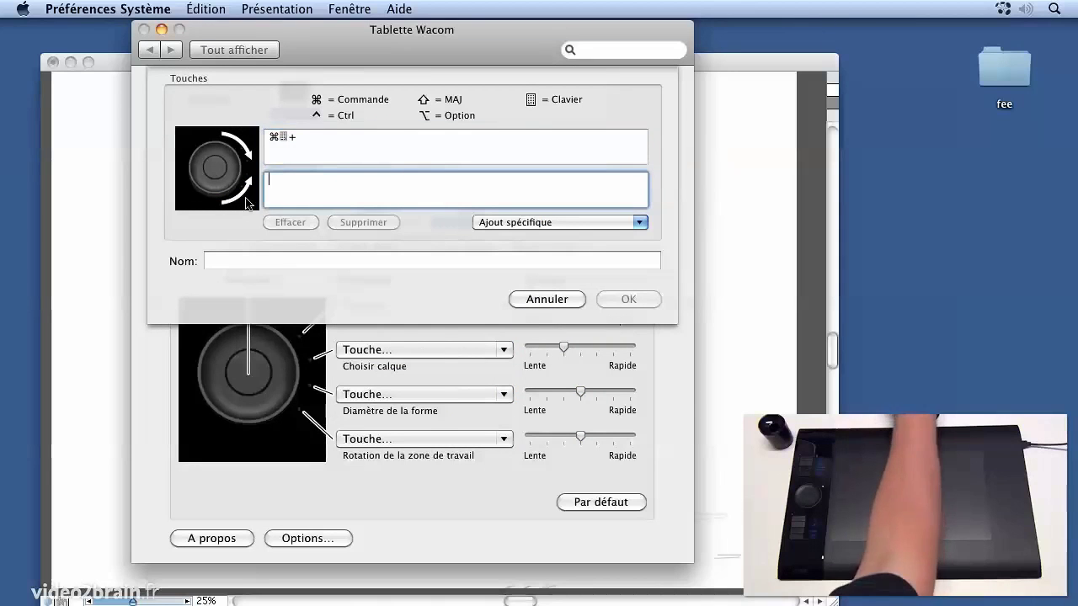
key("super+KP_Subtract")
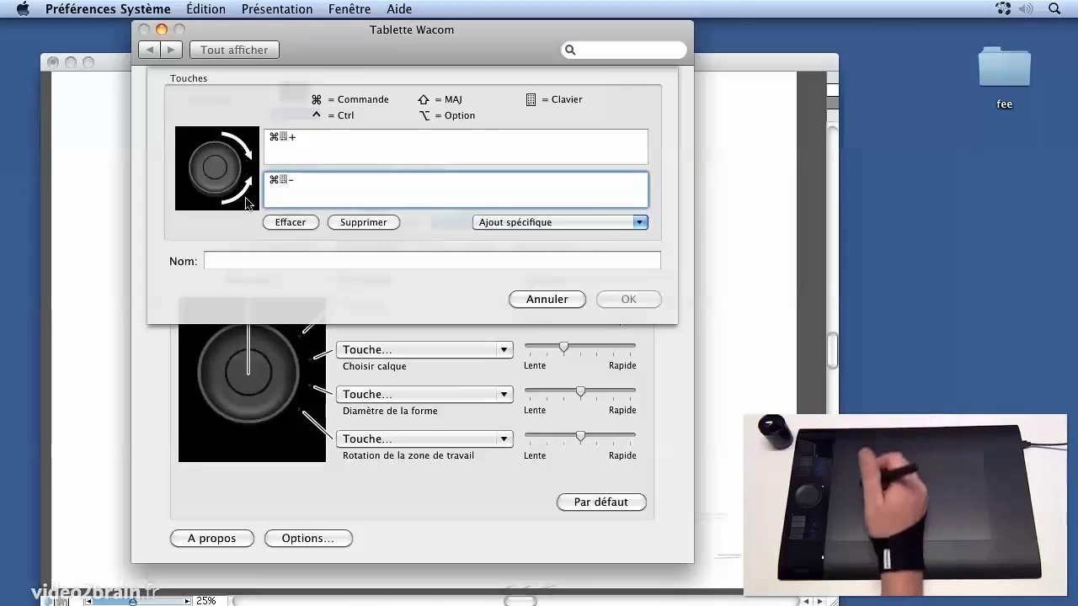
left_click(220, 262)
type("Zoom")
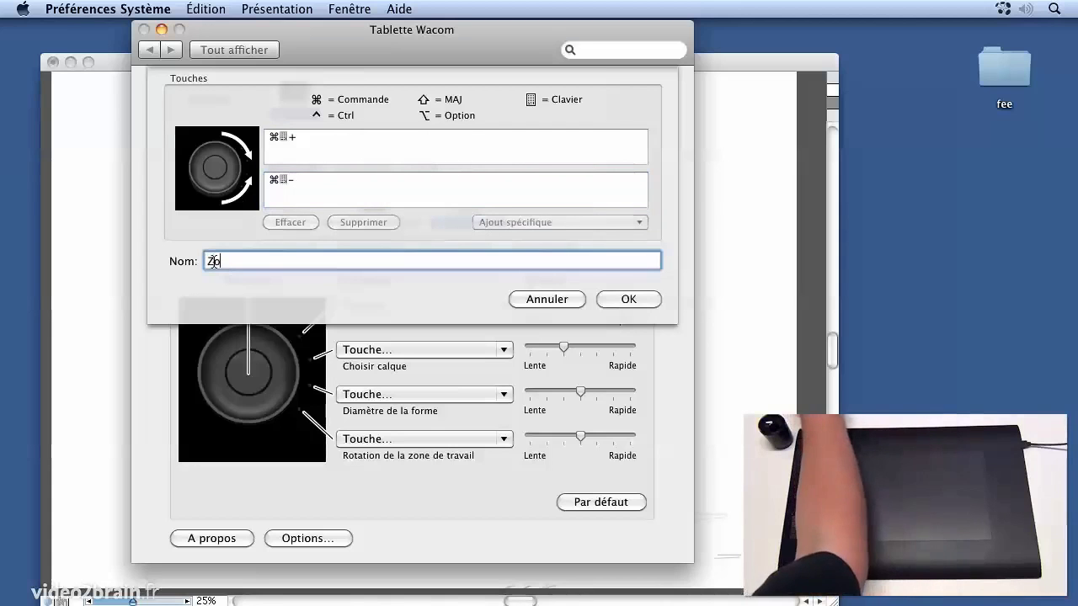
left_click(619, 301)
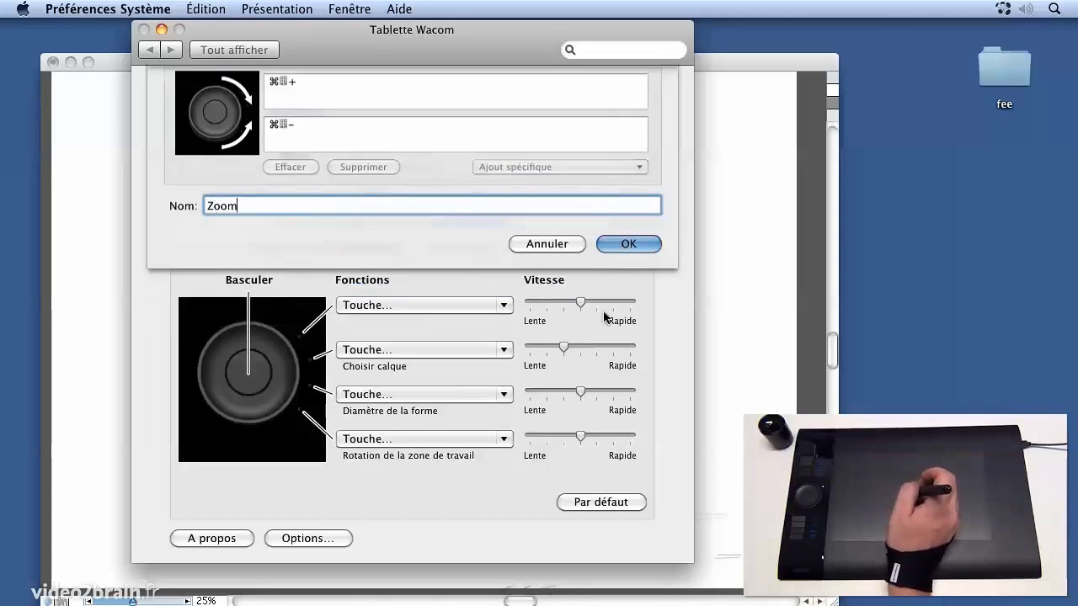
Switch back to Corel Painter and test the new touch ring zoom on the sketch.
left_click(113, 202)
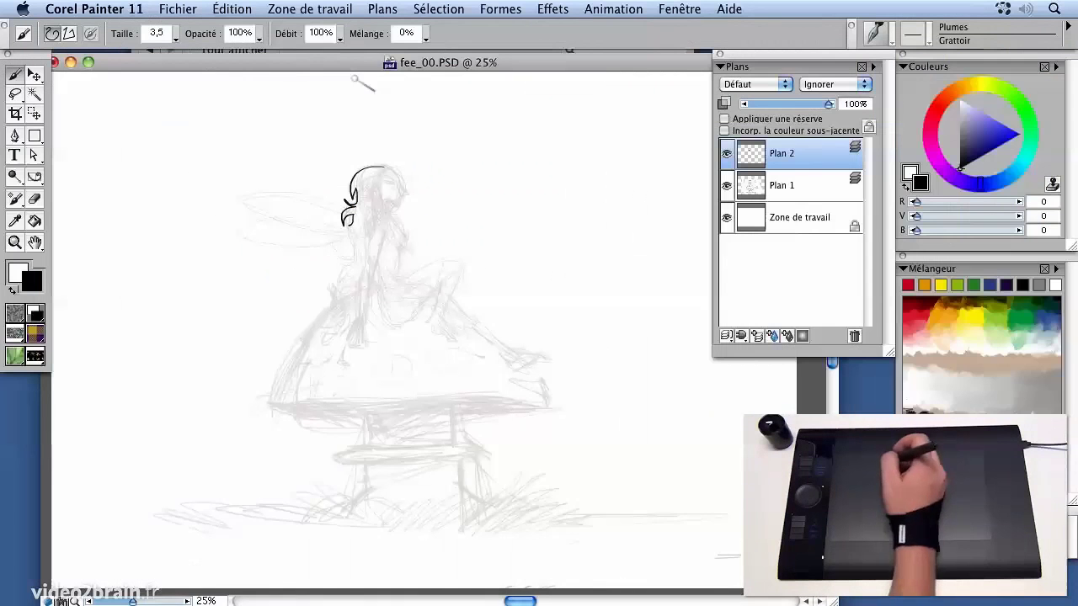
scroll(320, 204, "down", 2)
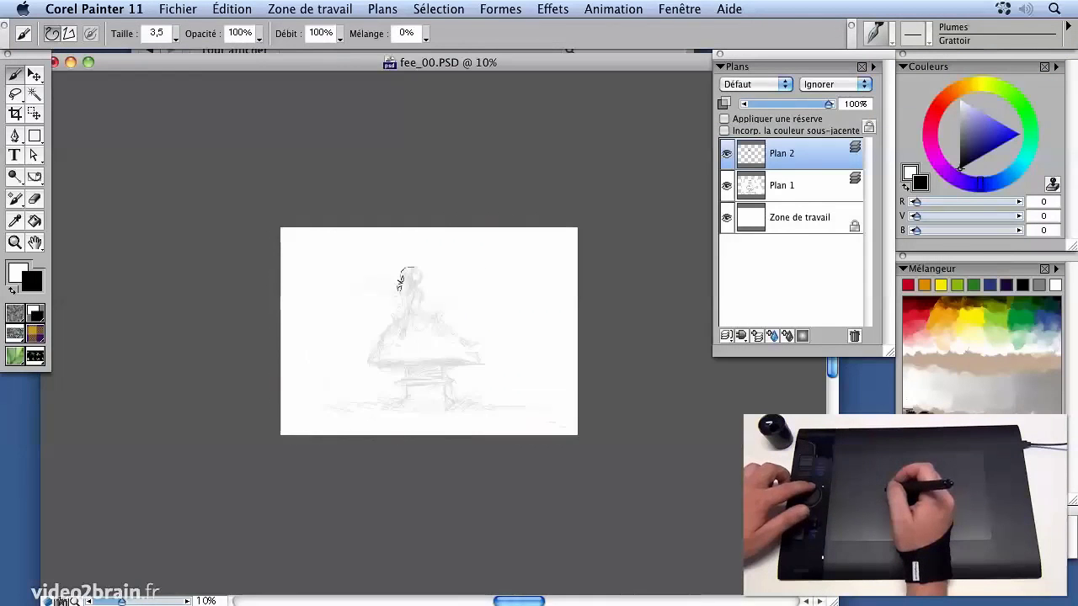
scroll(320, 204, "up", 3)
scroll(320, 204, "up", 1)
scroll(320, 204, "down", 2)
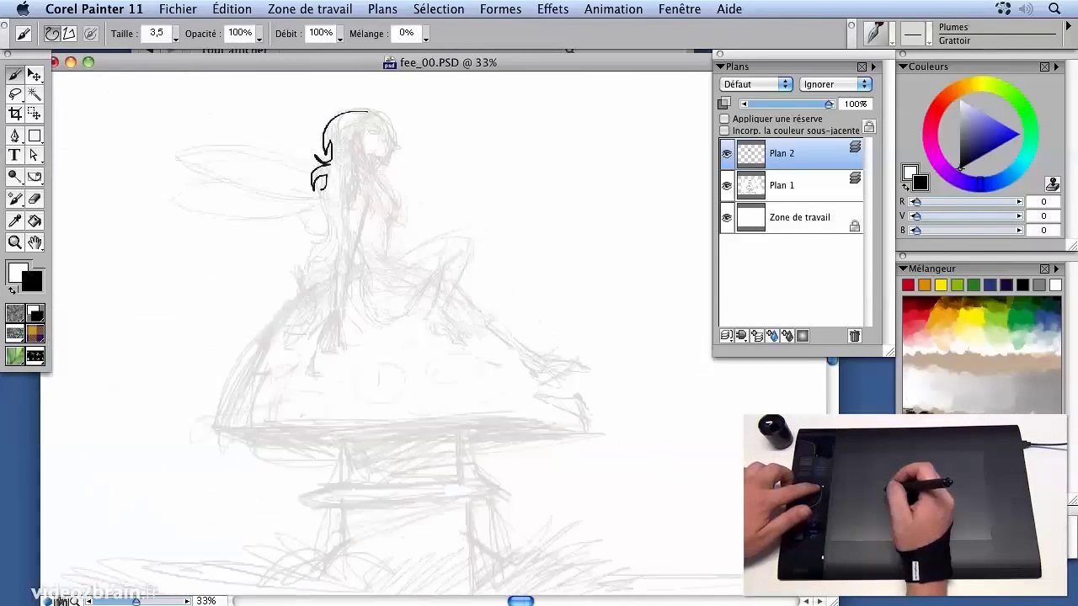
scroll(320, 204, "up", 2)
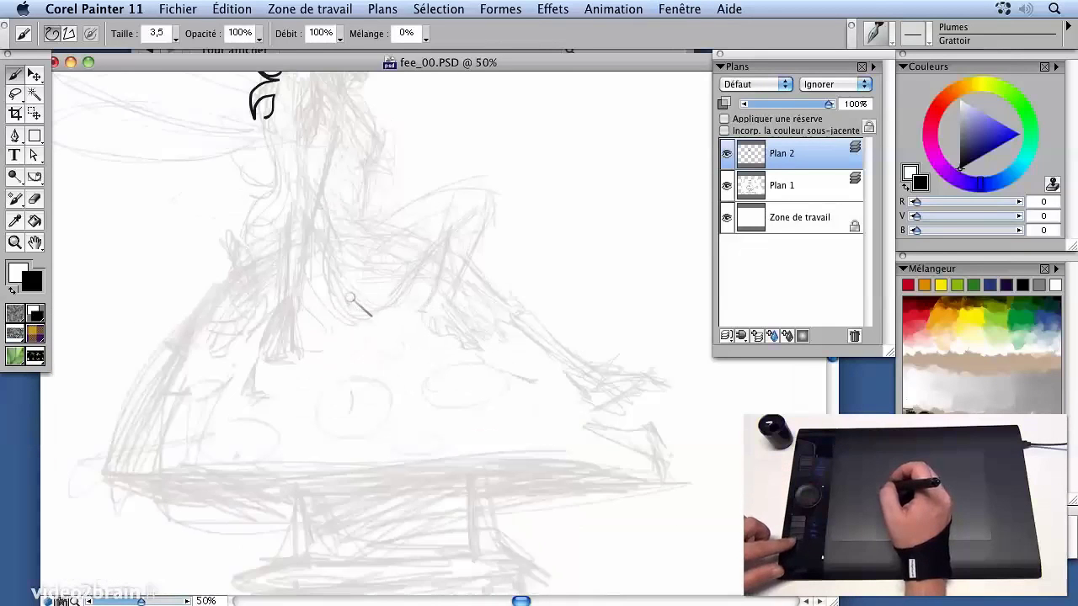
Display the fairy drawing in full-screen mode with her head and upper body in view.
left_click_drag(356, 268, 383, 301)
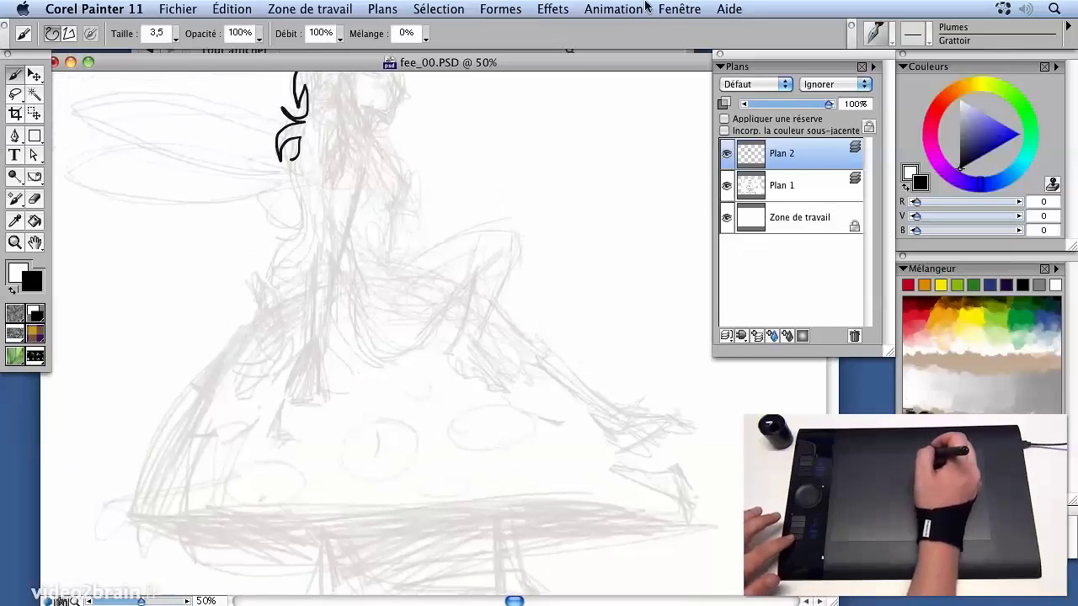
left_click(679, 9)
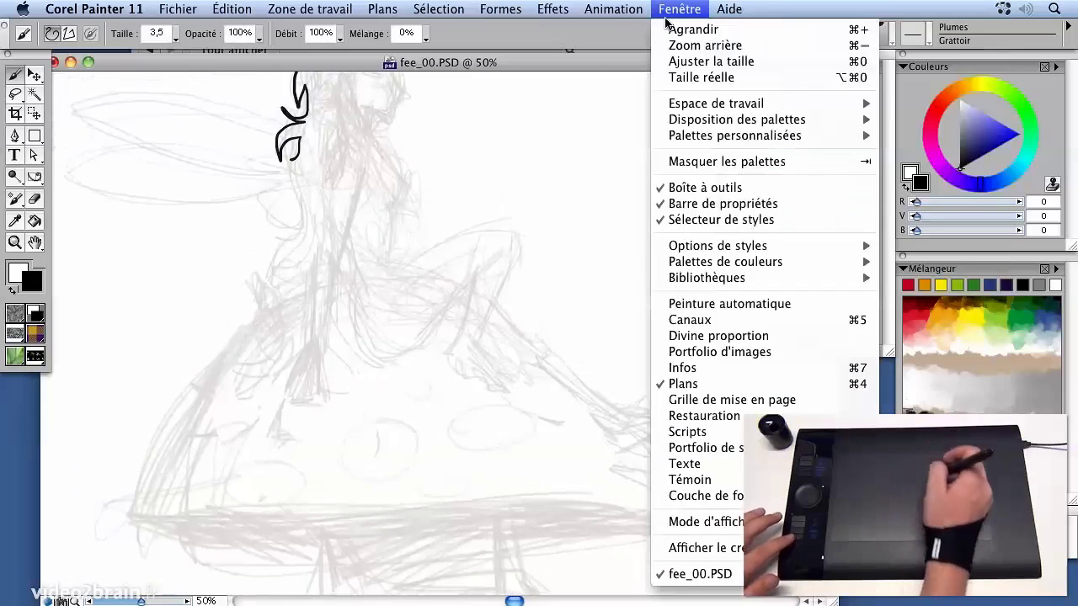
left_click(733, 522)
left_click_drag(464, 196, 434, 310)
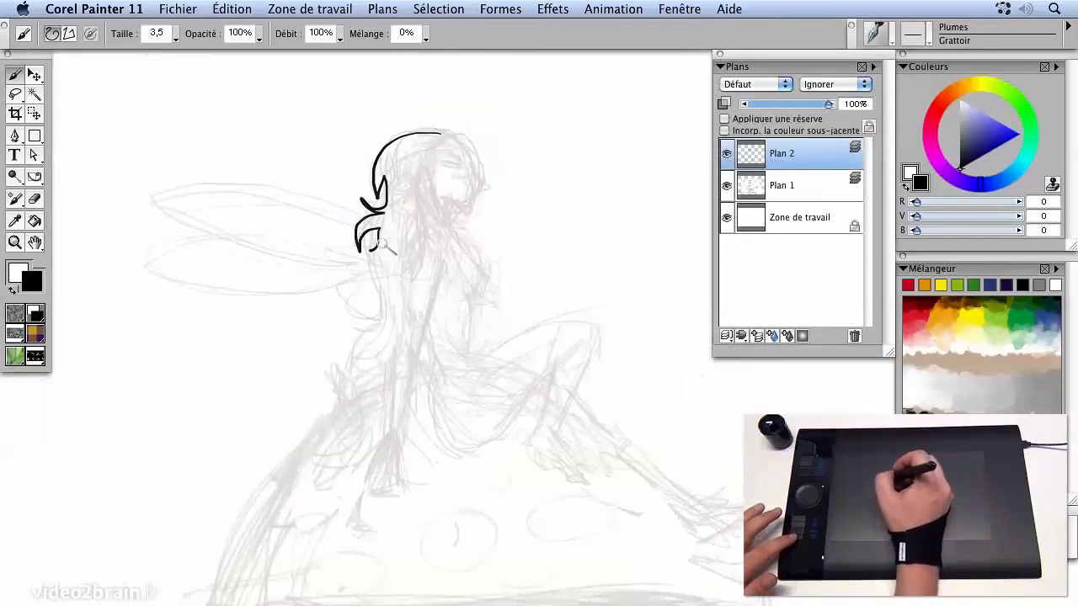
Ink the wavy hair locks down the fairy's back and the strands beside her face and shoulder.
mouse_move(373, 250)
left_mouse_down()
mouse_move(368, 292)
mouse_move(383, 273)
mouse_move(378, 304)
mouse_move(352, 293)
mouse_move(350, 312)
mouse_move(384, 319)
mouse_move(363, 361)
mouse_move(362, 343)
mouse_move(374, 337)
mouse_move(350, 391)
mouse_move(369, 378)
mouse_move(349, 394)
mouse_move(362, 429)
left_mouse_up()
mouse_move(387, 396)
left_mouse_down()
mouse_move(362, 423)
mouse_move(370, 420)
left_mouse_up()
mouse_move(432, 177)
left_mouse_down()
mouse_move(446, 195)
mouse_move(437, 205)
mouse_move(448, 250)
left_mouse_up()
Ink the fairy's supporting arm and hand, her chest and waist outline, and the locks showing in front of the arm.
mouse_move(424, 212)
left_mouse_down()
mouse_move(440, 247)
mouse_move(416, 242)
mouse_move(452, 254)
mouse_move(409, 278)
mouse_move(374, 455)
left_mouse_up()
mouse_move(444, 271)
left_mouse_down()
mouse_move(414, 352)
mouse_move(402, 441)
left_mouse_up()
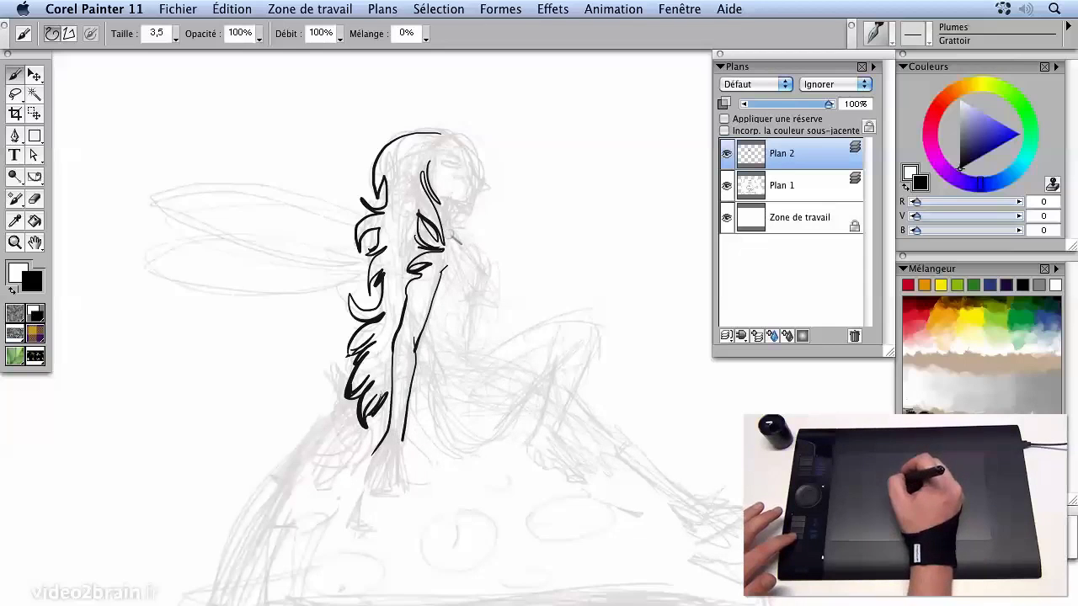
mouse_move(450, 238)
left_mouse_down()
mouse_move(480, 276)
mouse_move(466, 305)
mouse_move(465, 372)
left_mouse_up()
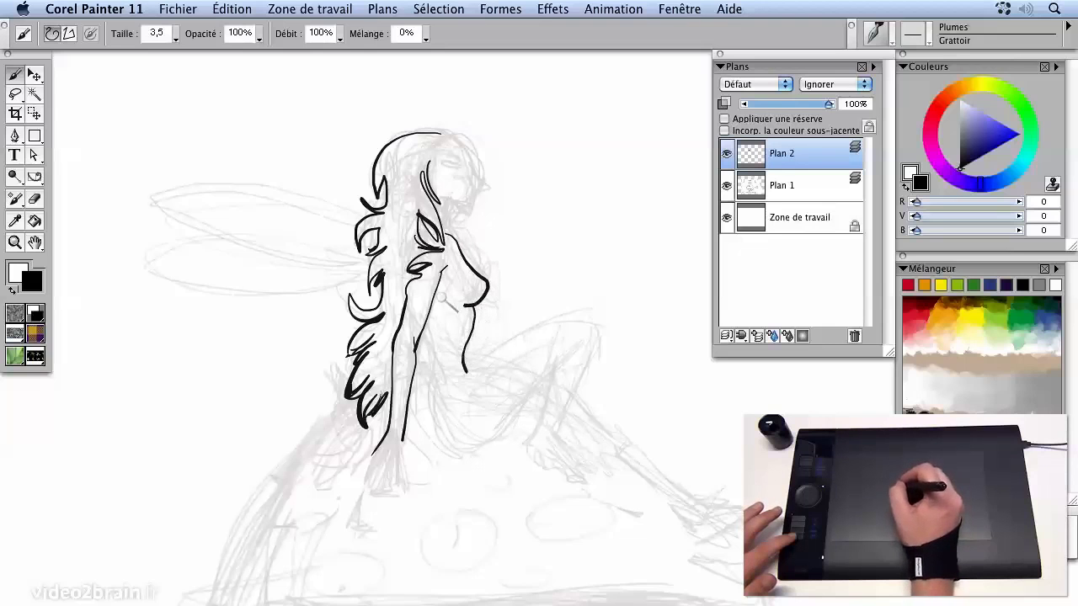
mouse_move(428, 312)
left_mouse_down()
mouse_move(430, 342)
mouse_move(446, 352)
mouse_move(433, 353)
mouse_move(452, 383)
mouse_move(435, 375)
mouse_move(442, 438)
mouse_move(374, 455)
mouse_move(357, 485)
mouse_move(378, 474)
mouse_move(373, 506)
mouse_move(402, 492)
left_mouse_up()
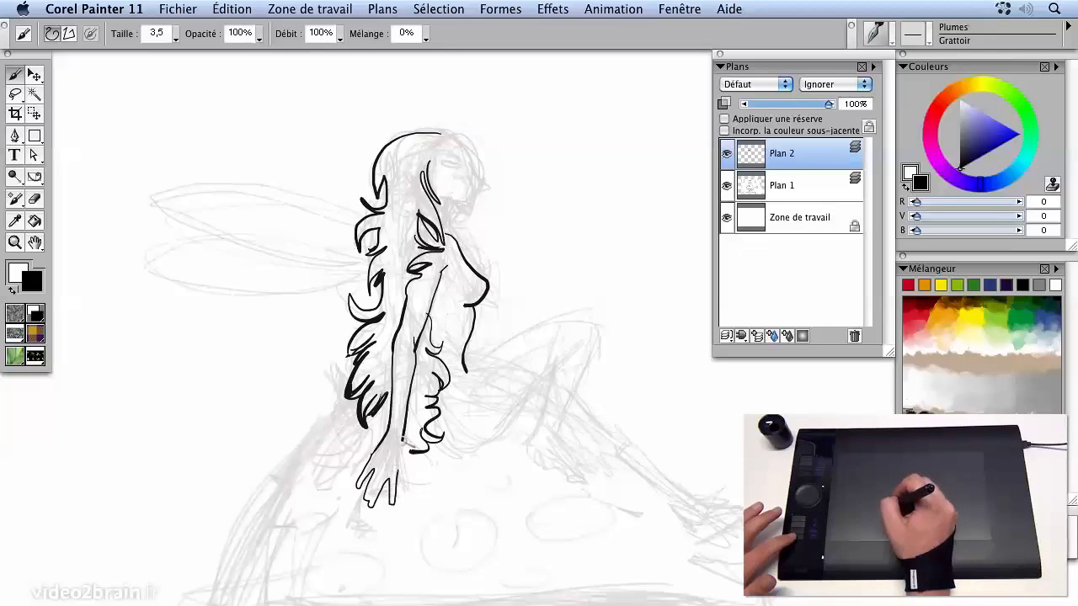
mouse_move(411, 453)
left_mouse_down()
mouse_move(420, 478)
mouse_move(401, 472)
mouse_move(420, 482)
mouse_move(371, 503)
mouse_move(393, 474)
left_mouse_up()
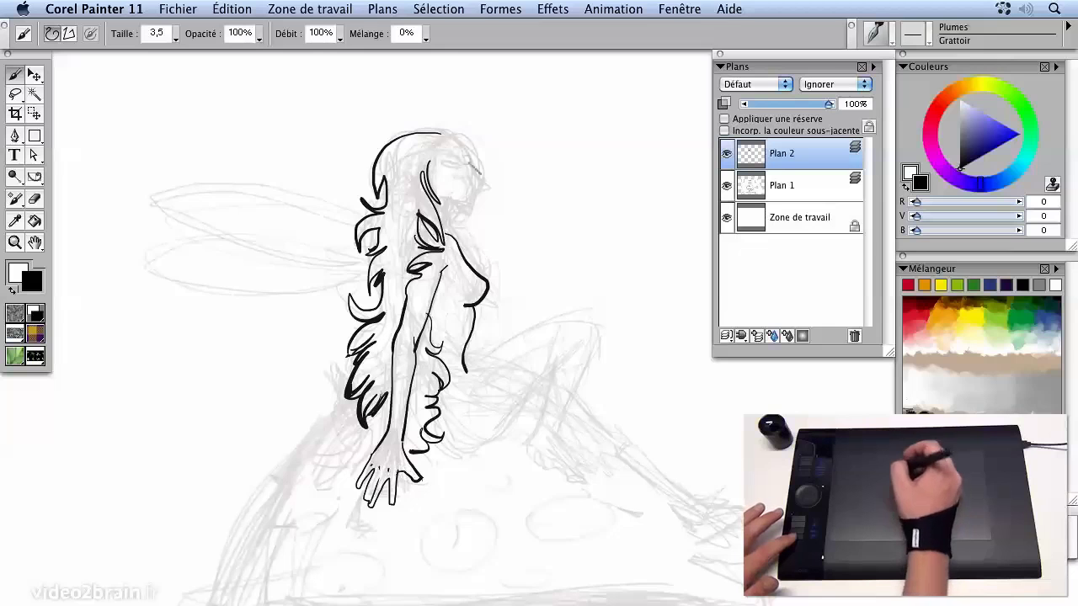
Ink the fairy's face in profile, from forehead and nose to lips and chin, with a closed eye.
left_click_drag(435, 133, 469, 157)
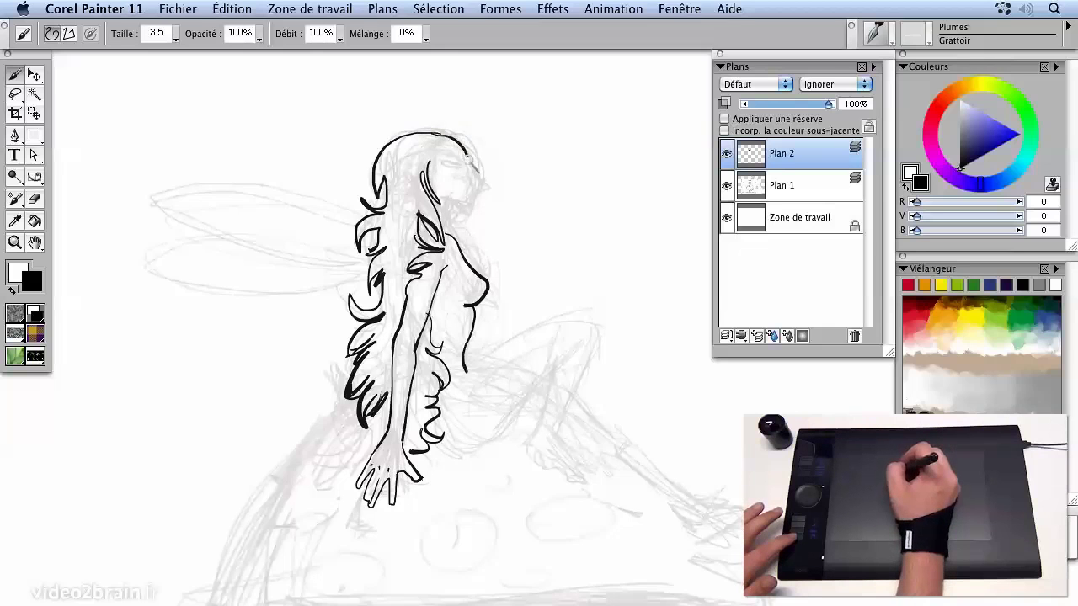
left_click_drag(473, 205, 459, 201)
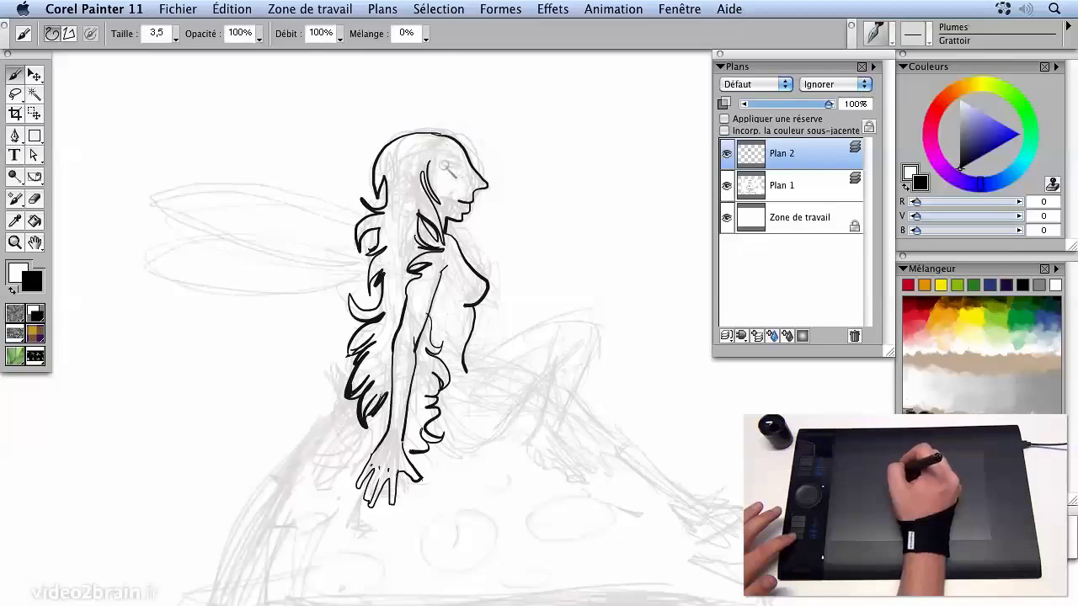
left_click_drag(460, 170, 453, 173)
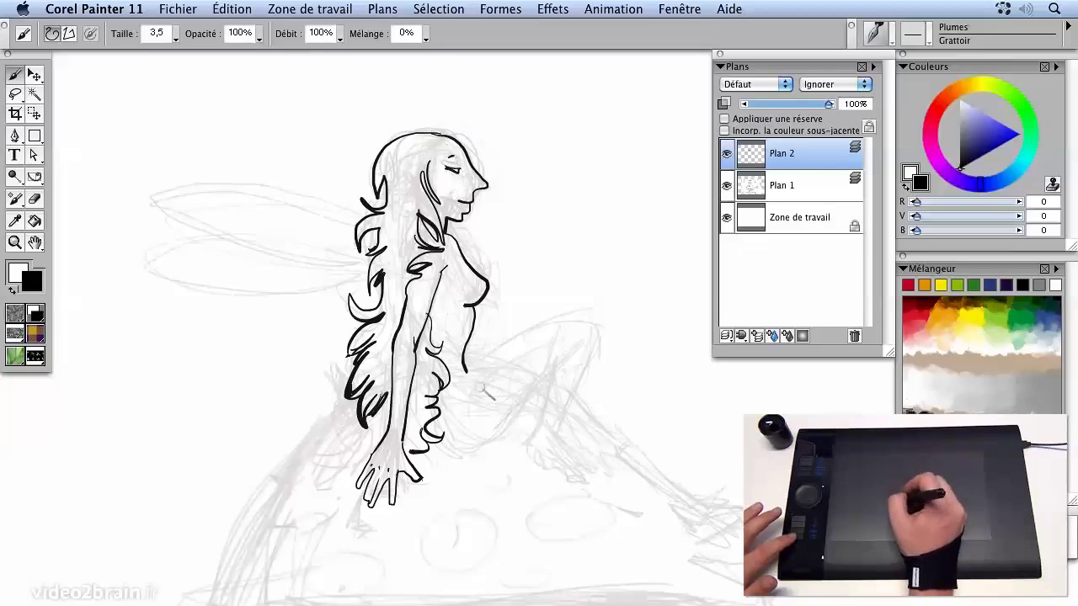
Ink the fairy's bent leg with raised knee and foot, and her other leg stretched out along the mushroom cap.
mouse_move(461, 374)
left_mouse_down()
mouse_move(585, 317)
mouse_move(597, 329)
mouse_move(554, 425)
left_mouse_up()
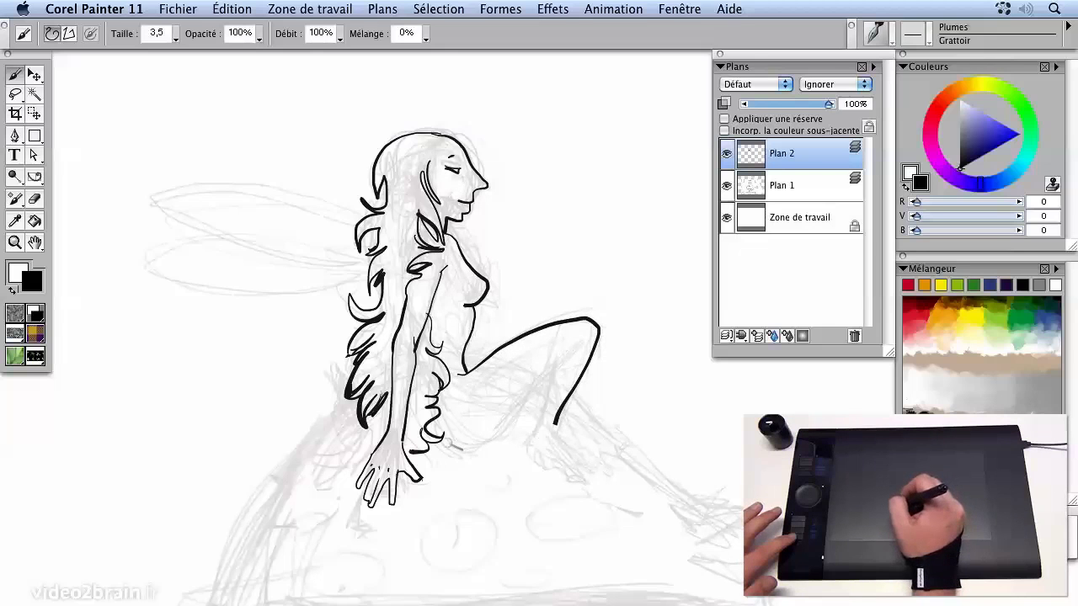
mouse_move(462, 453)
left_mouse_down()
mouse_move(517, 415)
mouse_move(575, 337)
left_mouse_up()
left_click_drag(546, 374, 522, 439)
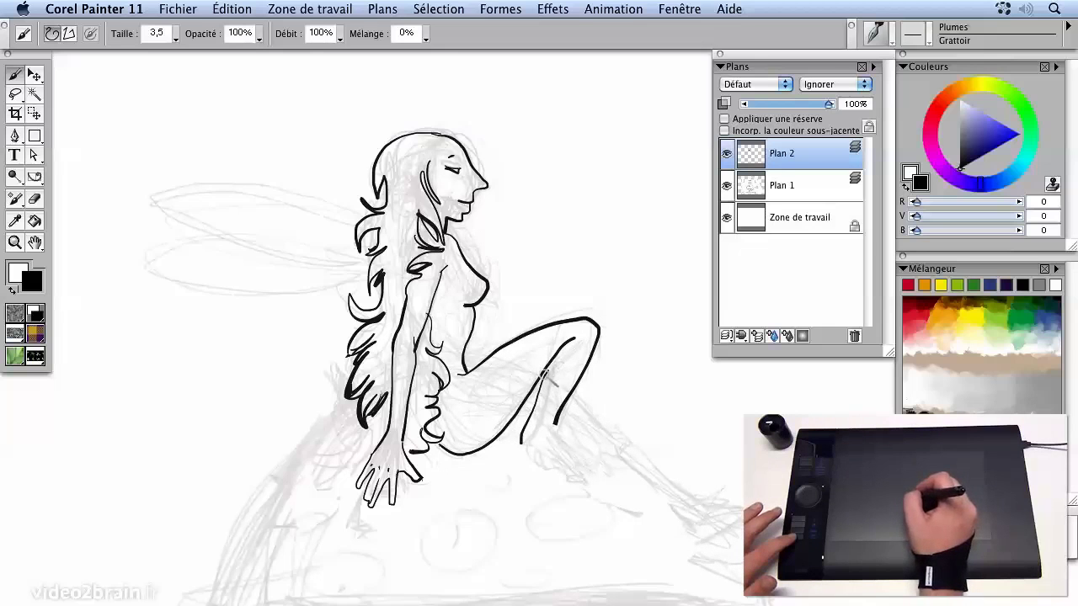
mouse_move(522, 437)
left_mouse_down()
mouse_move(510, 456)
mouse_move(551, 472)
left_mouse_up()
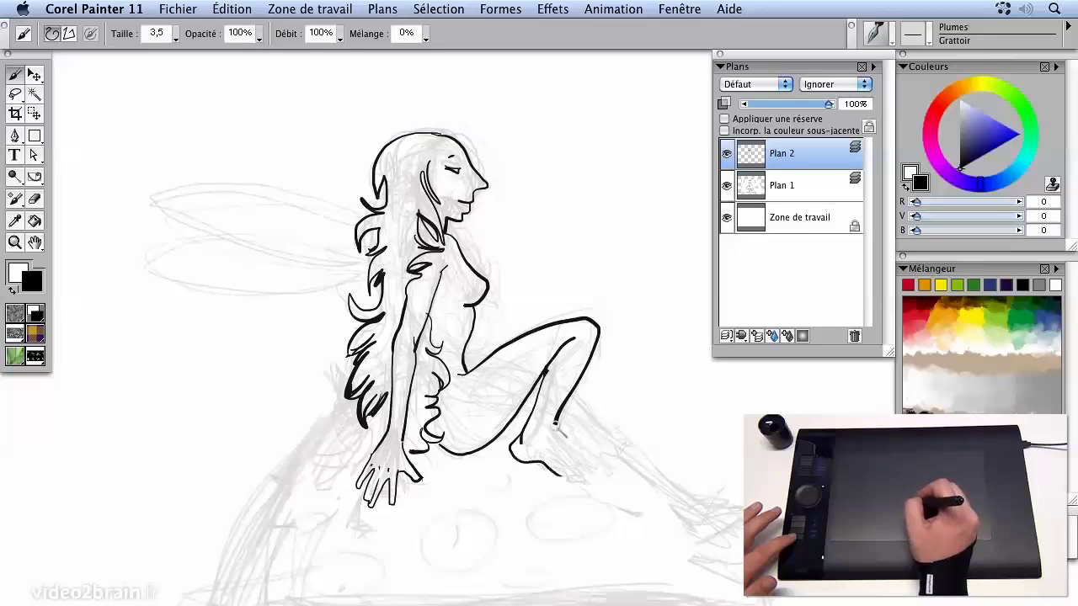
left_click_drag(570, 477, 594, 474)
left_click_drag(580, 389, 700, 484)
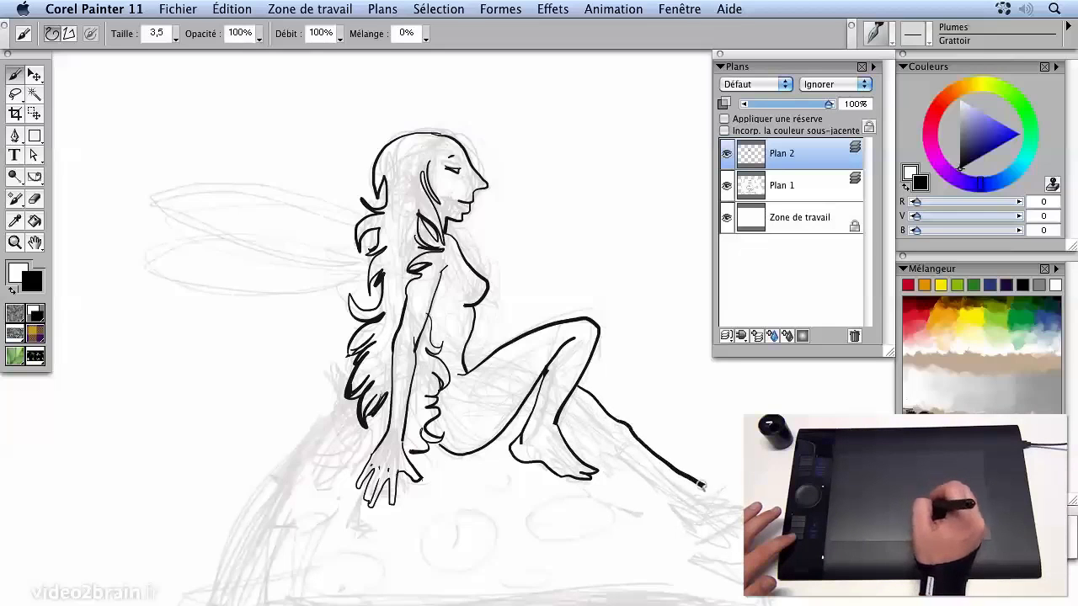
mouse_move(562, 433)
left_mouse_down()
mouse_move(655, 491)
mouse_move(721, 515)
left_mouse_up()
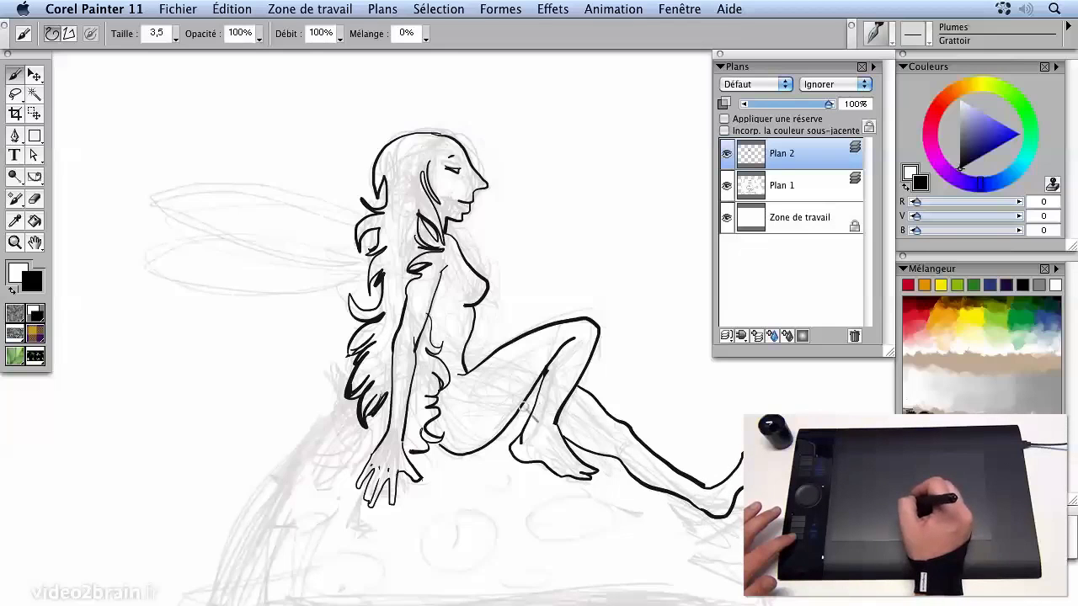
Ink the outlines of the fairy's two wings and add hair strands at the top of her head.
mouse_move(369, 213)
left_mouse_down()
mouse_move(208, 161)
mouse_move(165, 175)
mouse_move(159, 201)
mouse_move(327, 246)
mouse_move(357, 244)
left_mouse_up()
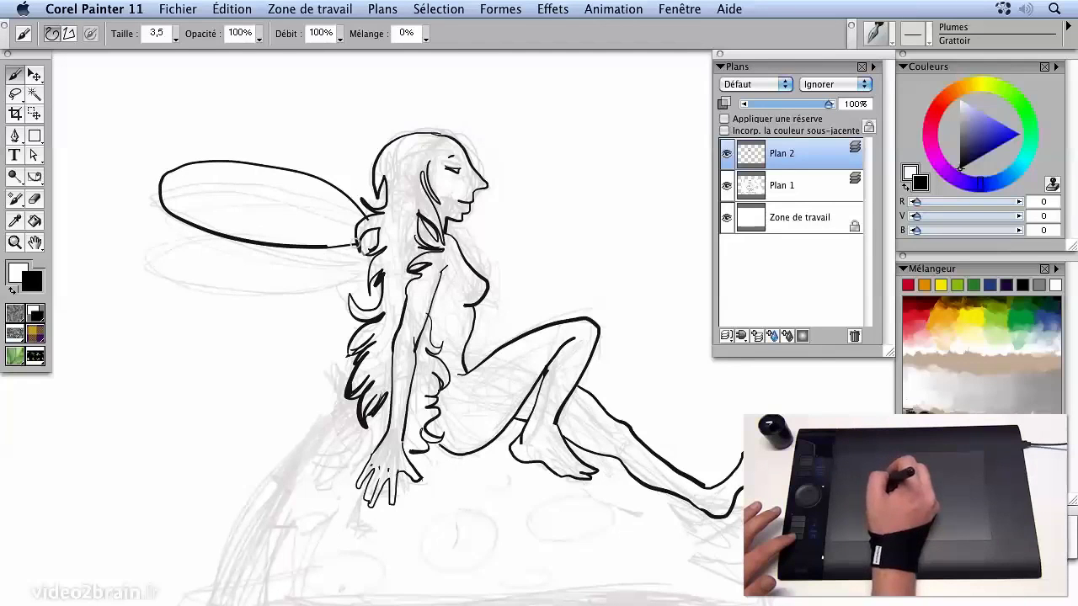
mouse_move(231, 240)
left_mouse_down()
mouse_move(116, 263)
mouse_move(133, 283)
mouse_move(216, 303)
mouse_move(369, 266)
left_mouse_up()
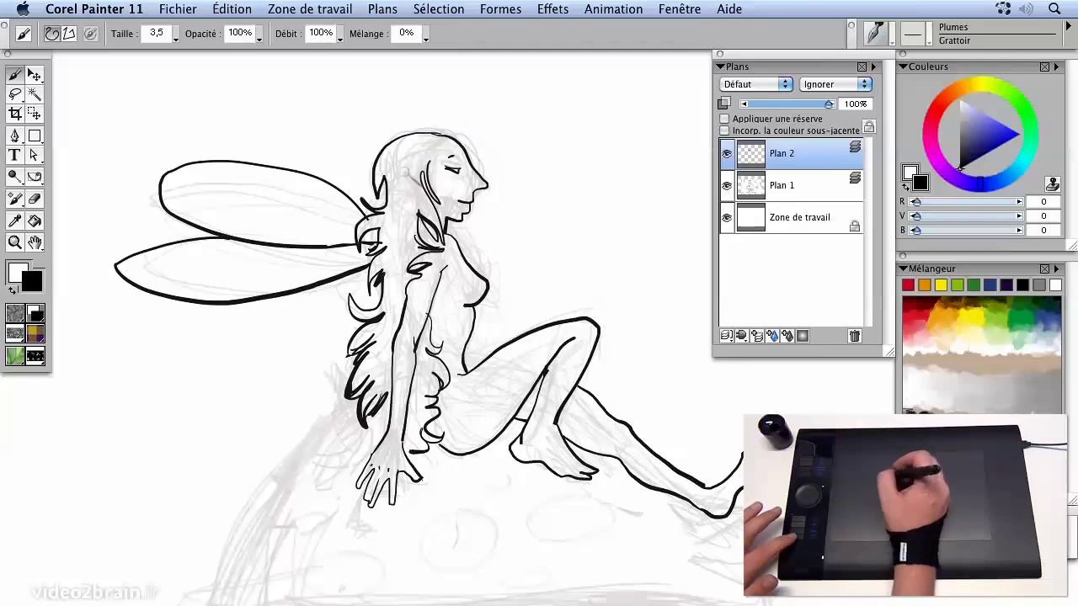
left_click_drag(410, 162, 455, 135)
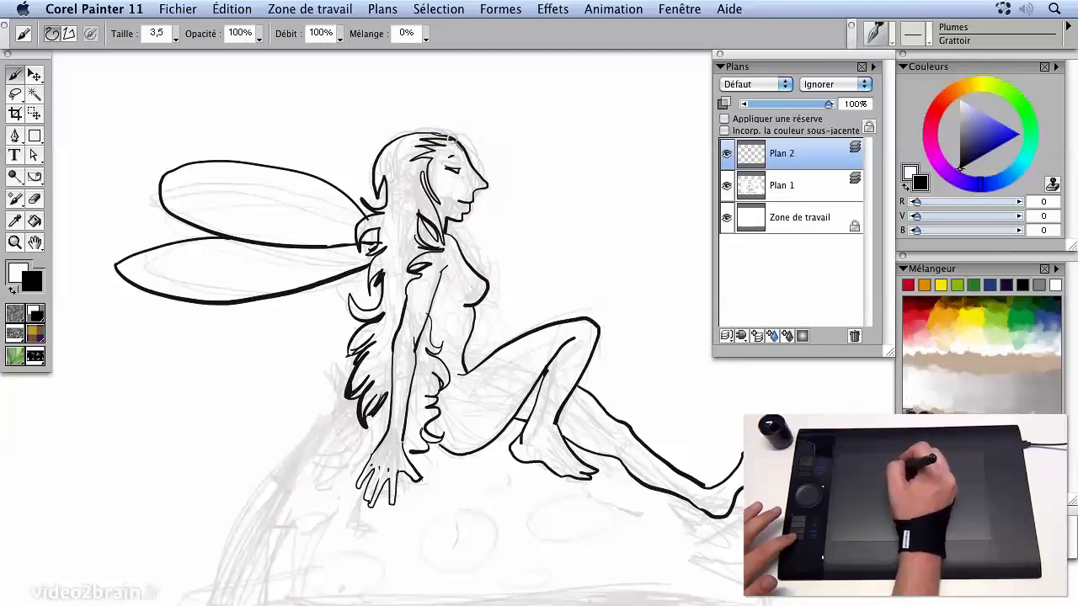
Rename the inked layer Plan 2 as fee and shift the inked fairy slightly up and to the left of the sketch.
left_click_drag(429, 488, 404, 291)
key("super+minus")
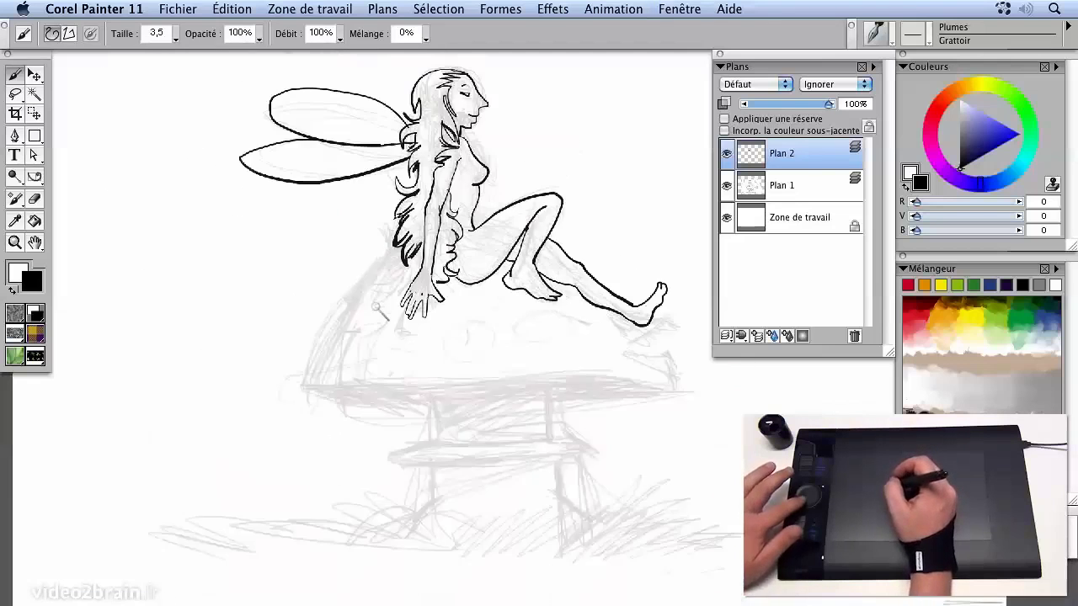
left_click_drag(446, 354, 414, 390)
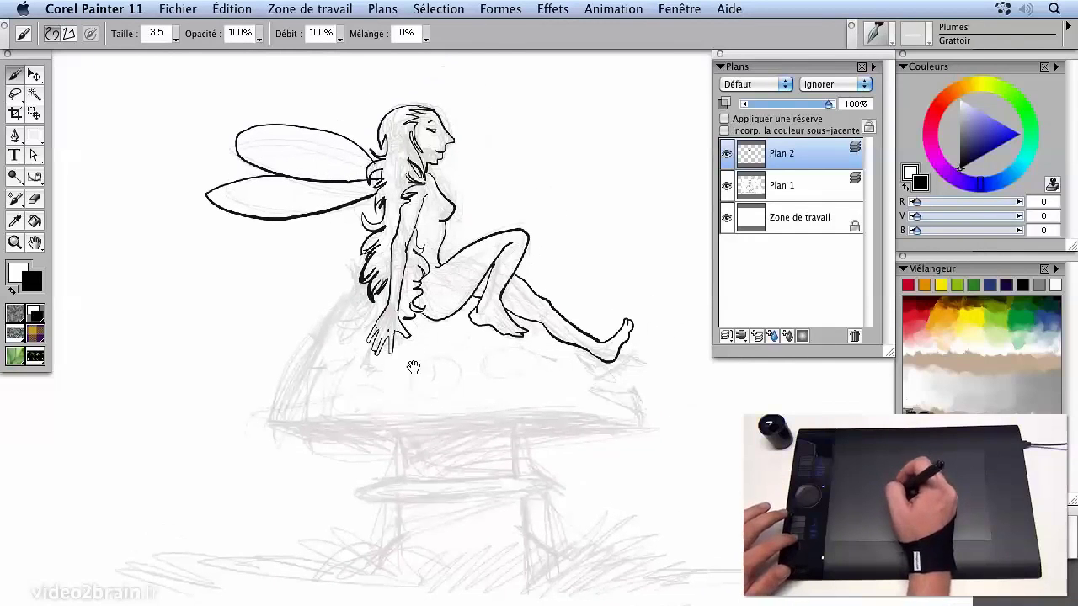
left_click(34, 75)
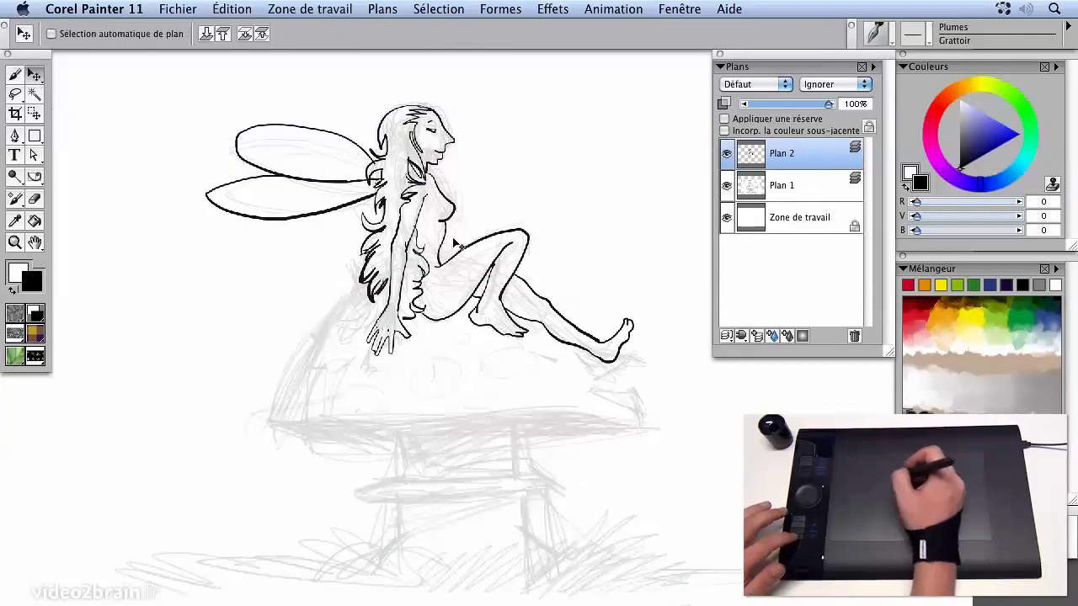
double_click(784, 158)
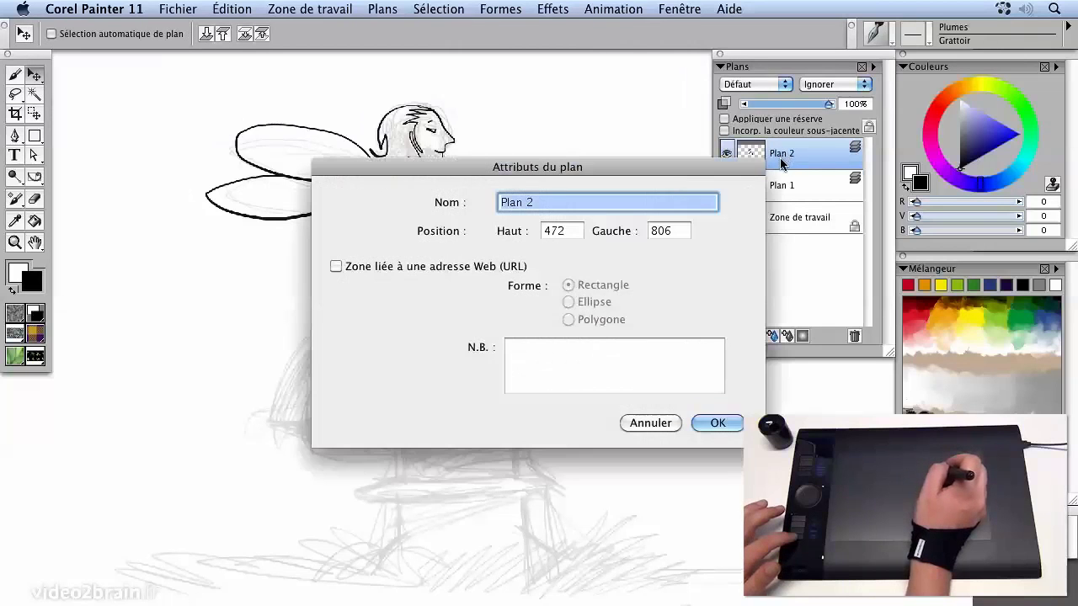
type("fee")
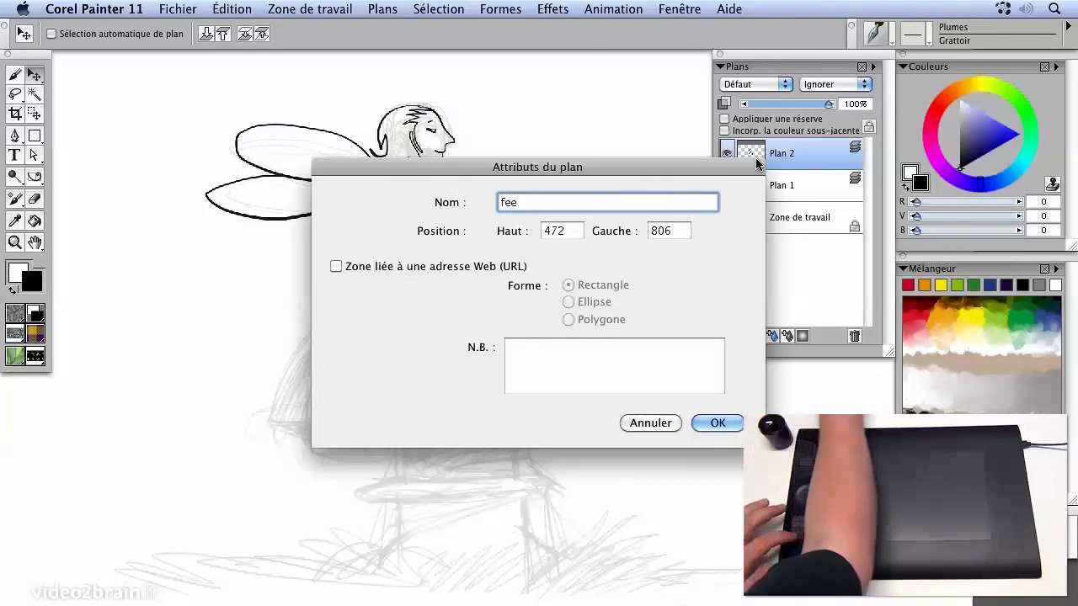
key("Return")
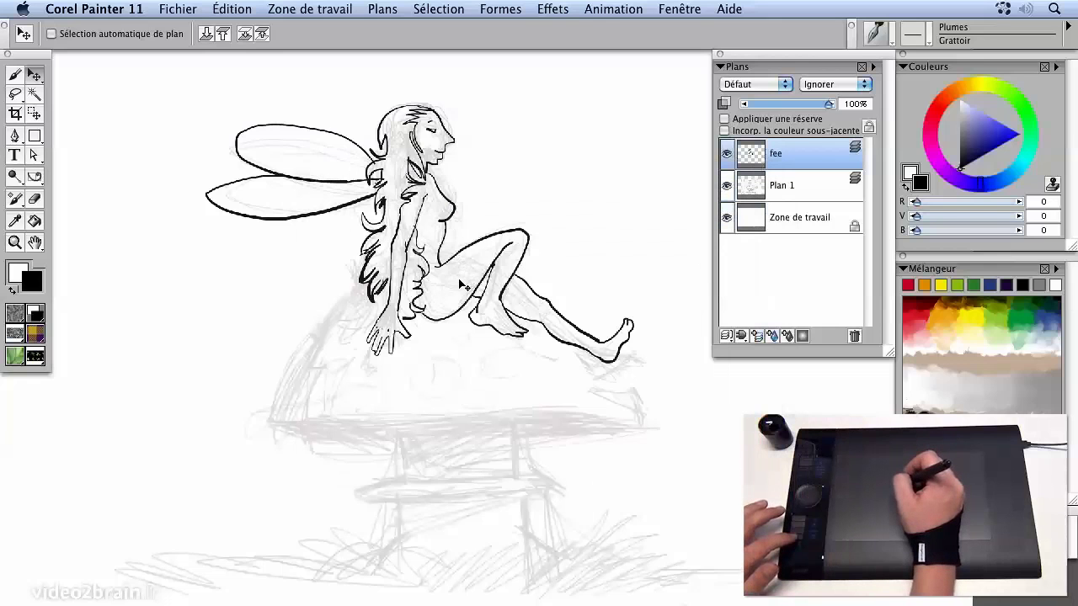
left_click_drag(462, 284, 455, 262)
left_click_drag(452, 245, 442, 250)
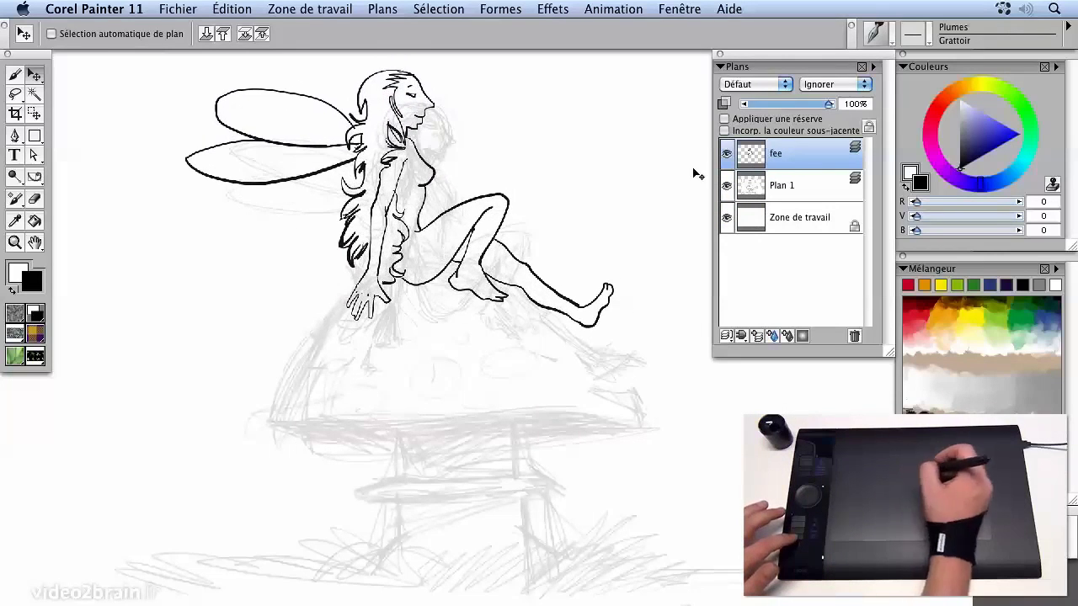
Add a new layer between the fee layer and the sketch layer, and name it champigno.
left_click_drag(794, 154, 790, 193)
double_click(785, 189)
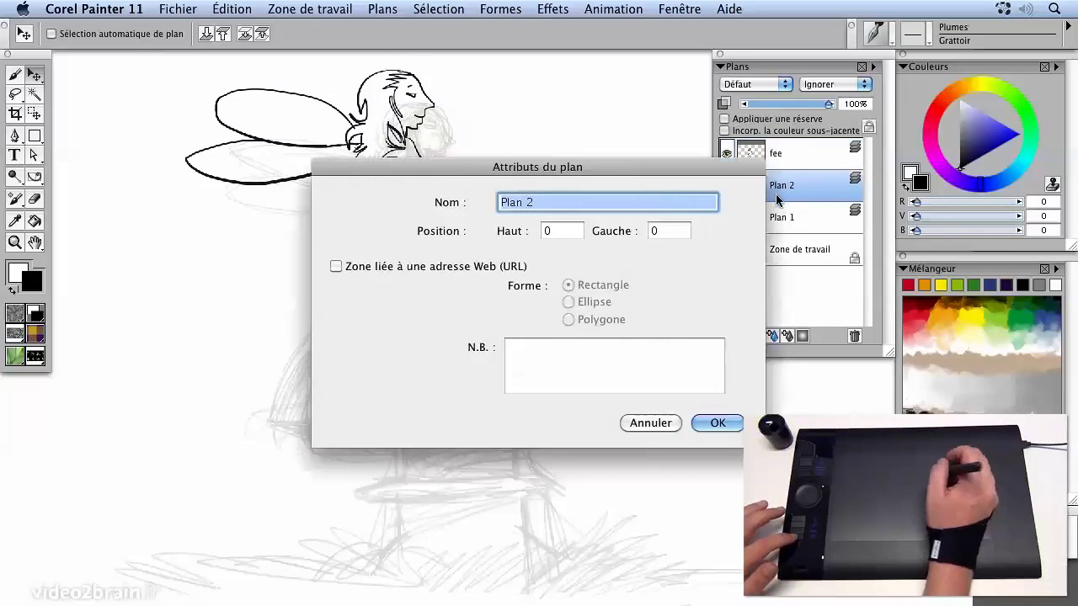
type("champigno")
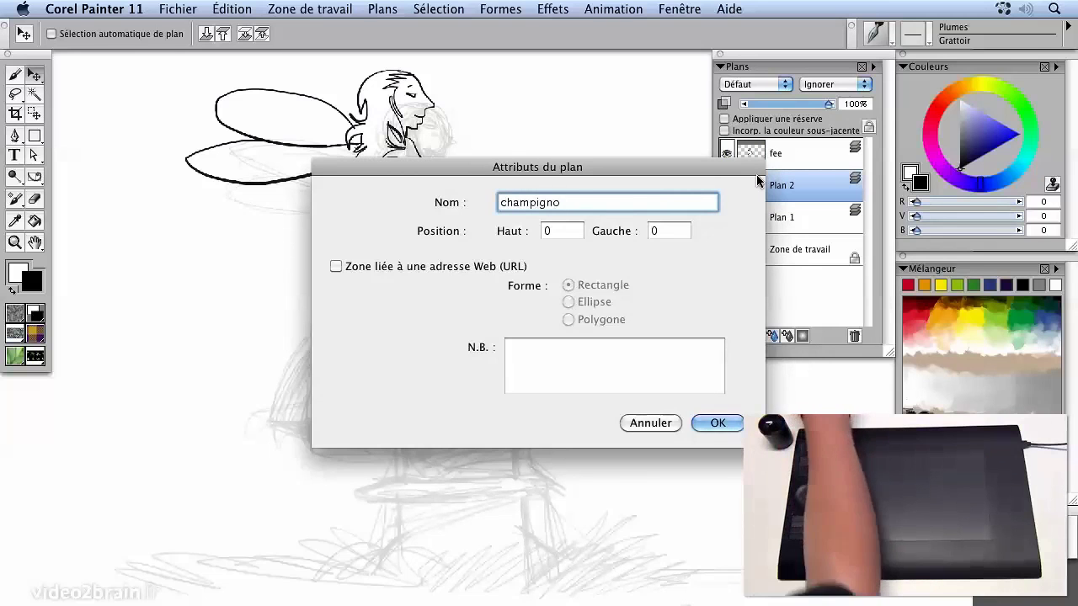
key("Return")
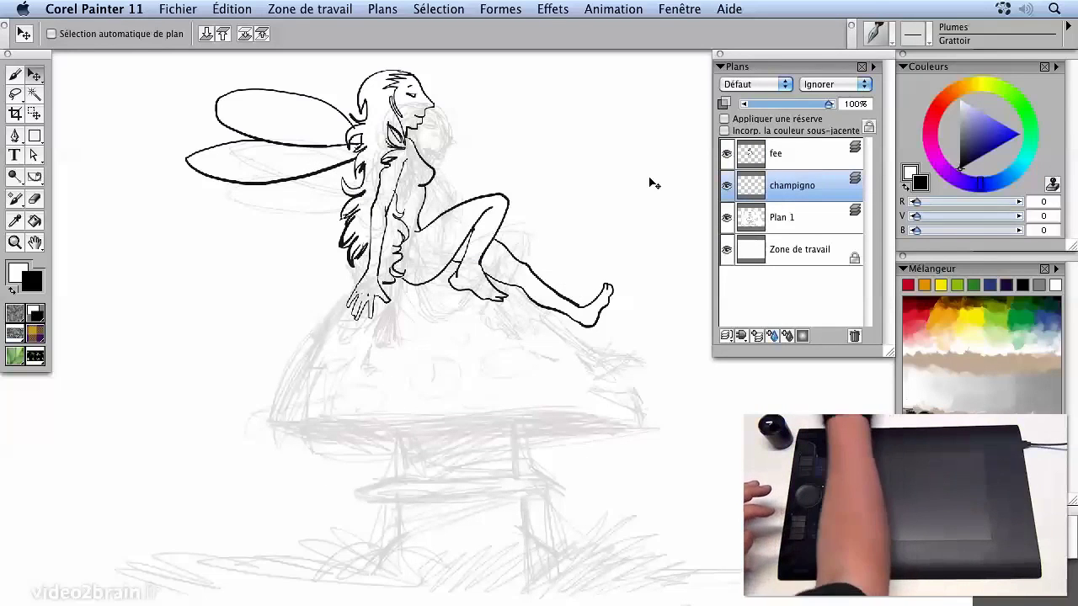
Ink the left outline and lower rim of the mushroom cap with the Grattoir pen at size 9.5.
key("n")
mouse_move(476, 185)
left_mouse_down()
mouse_move(471, 240)
mouse_move(425, 265)
mouse_move(485, 253)
left_mouse_up()
left_click(15, 76)
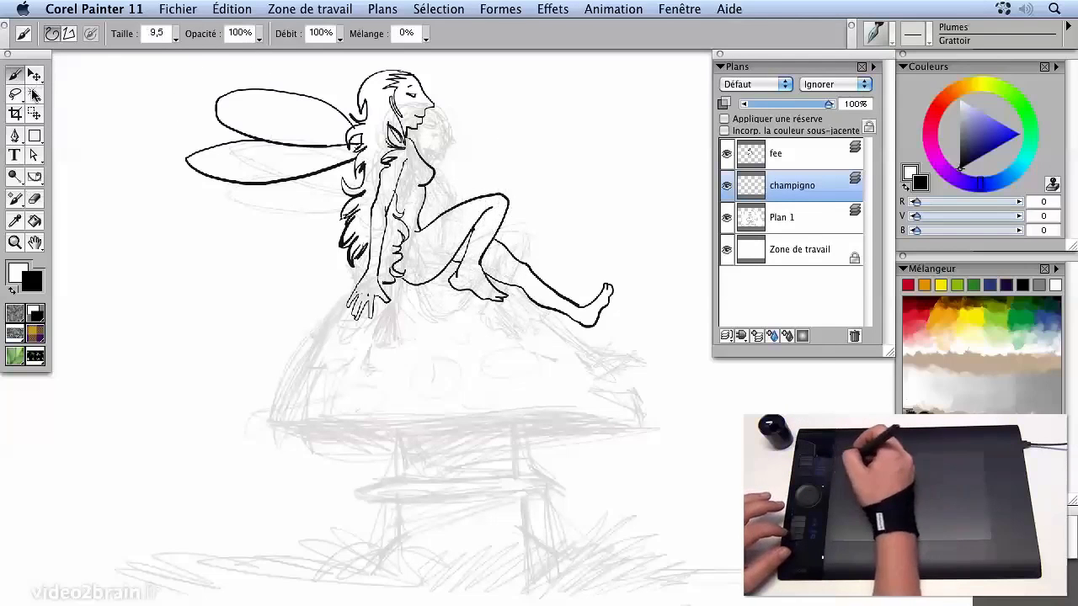
left_click_drag(461, 332, 470, 301)
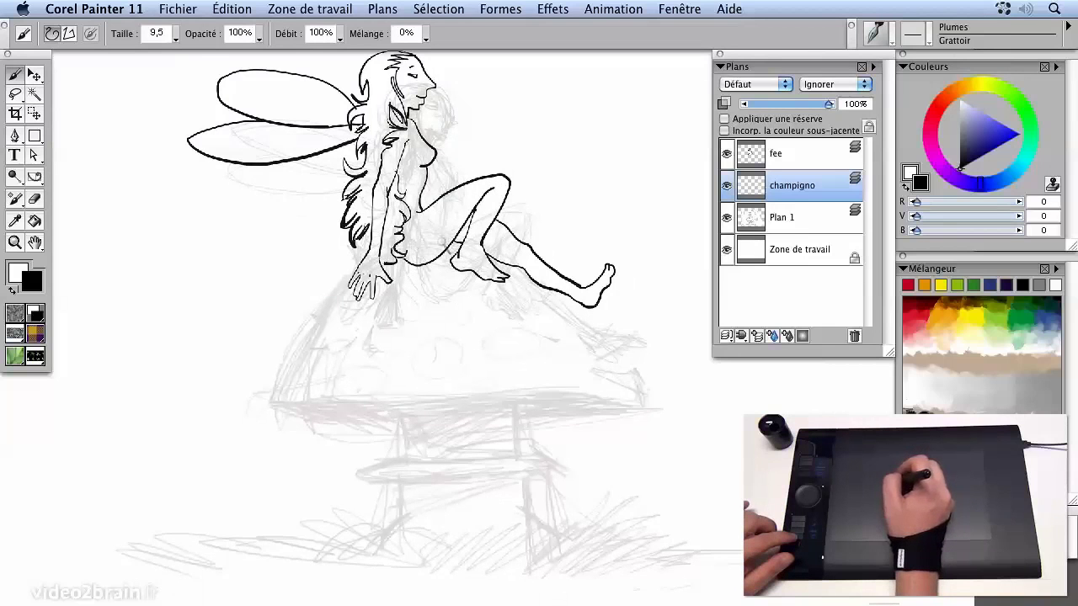
mouse_move(429, 239)
left_mouse_down()
mouse_move(332, 286)
mouse_move(251, 392)
mouse_move(268, 416)
mouse_move(386, 438)
left_mouse_up()
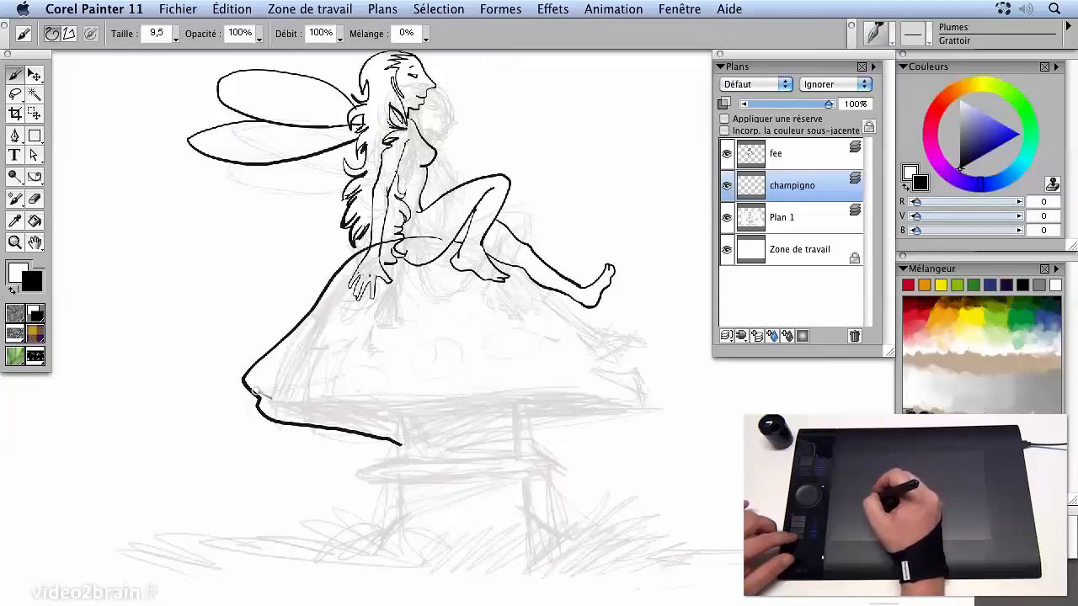
mouse_move(251, 386)
left_mouse_down()
mouse_move(342, 399)
mouse_move(477, 383)
mouse_move(549, 391)
mouse_move(539, 374)
mouse_move(564, 373)
left_mouse_up()
Ink the gills beneath the mushroom cap, the left edge of the upper stem and the ring around the stem.
scroll(462, 367, "down", 2)
mouse_move(469, 392)
left_mouse_down()
mouse_move(518, 375)
mouse_move(510, 372)
mouse_move(552, 370)
mouse_move(558, 380)
left_mouse_up()
mouse_move(355, 377)
left_mouse_down()
mouse_move(431, 385)
mouse_move(346, 389)
mouse_move(603, 386)
mouse_move(438, 386)
mouse_move(472, 372)
left_mouse_up()
left_click_drag(459, 392, 490, 373)
mouse_move(428, 401)
left_mouse_down()
mouse_move(438, 430)
mouse_move(415, 436)
mouse_move(424, 444)
mouse_move(545, 433)
left_mouse_up()
left_click_drag(465, 419, 558, 429)
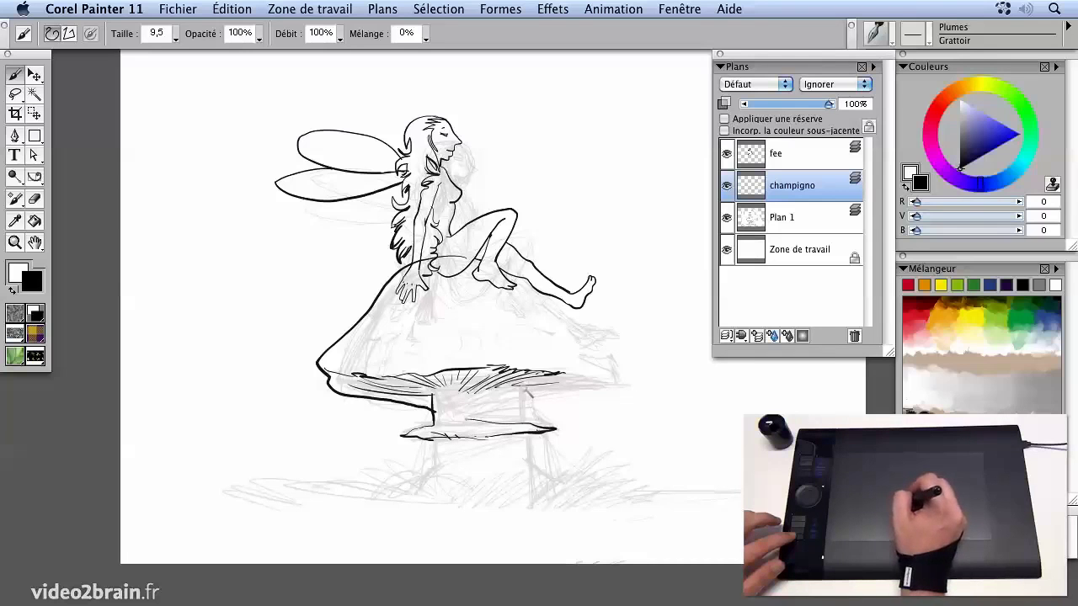
Ink the right side of the upper stem and cap, closing the cap's outline, and draw the stem's base.
left_click_drag(529, 392, 621, 381)
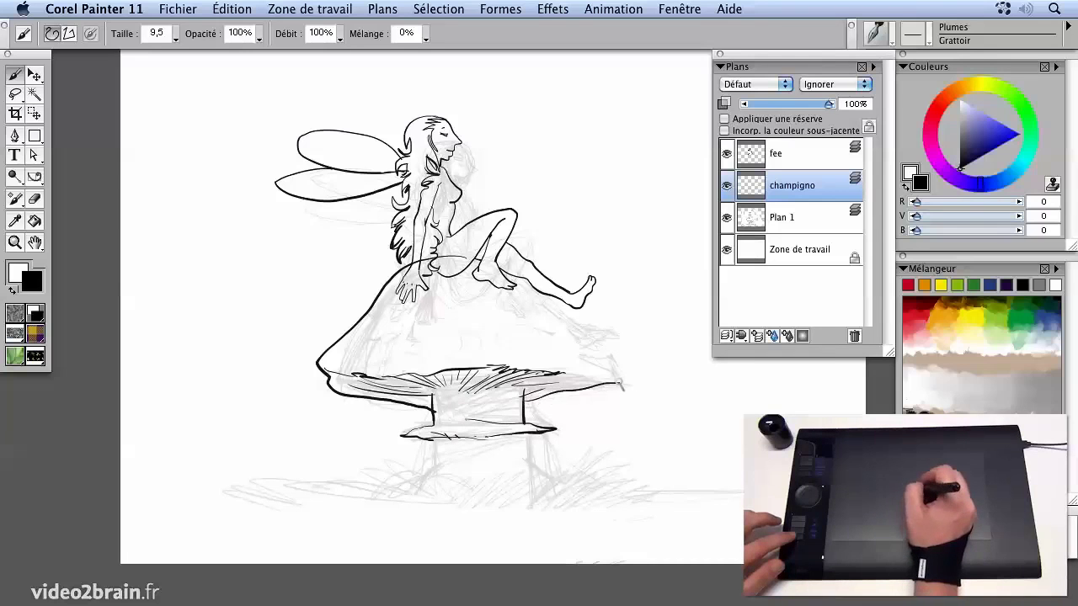
mouse_move(457, 256)
left_mouse_down()
mouse_move(498, 270)
mouse_move(565, 322)
mouse_move(610, 371)
mouse_move(581, 384)
mouse_move(608, 385)
left_mouse_up()
left_click_drag(435, 444, 422, 487)
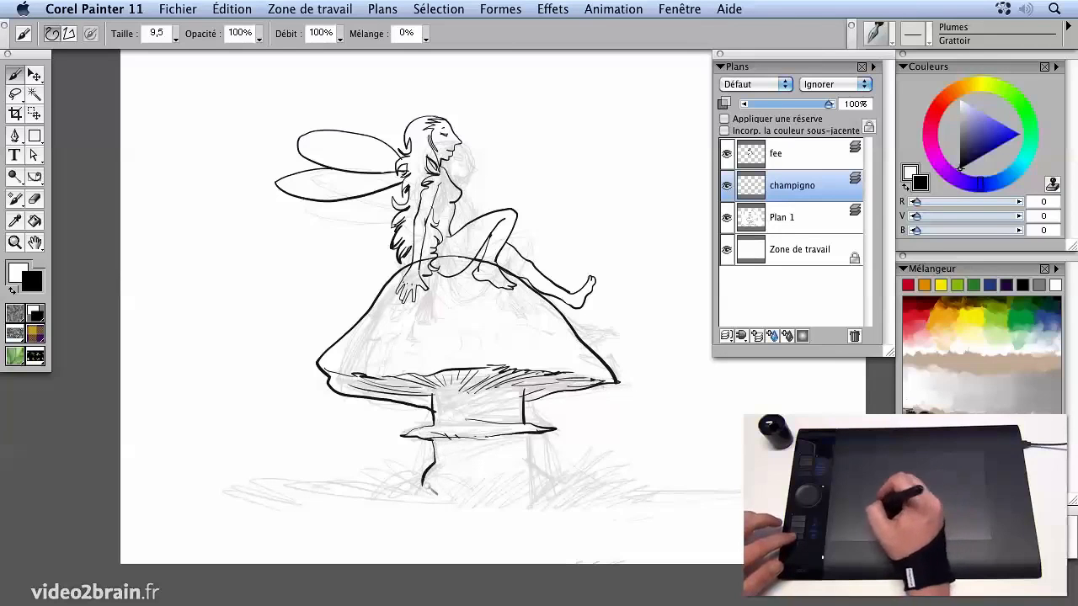
Ink a row of grass blades along the ground across the drawing, in front of the mushroom's base.
mouse_move(122, 480)
left_mouse_down()
mouse_move(150, 490)
mouse_move(177, 472)
mouse_move(218, 493)
left_mouse_up()
mouse_move(181, 461)
left_mouse_down()
mouse_move(262, 501)
mouse_move(242, 463)
mouse_move(288, 495)
mouse_move(298, 470)
mouse_move(333, 497)
mouse_move(319, 465)
mouse_move(347, 476)
mouse_move(352, 495)
mouse_move(374, 484)
mouse_move(394, 489)
mouse_move(388, 453)
mouse_move(417, 483)
mouse_move(448, 474)
mouse_move(438, 490)
mouse_move(455, 467)
mouse_move(474, 487)
mouse_move(486, 465)
mouse_move(502, 487)
mouse_move(539, 483)
mouse_move(527, 431)
mouse_move(532, 463)
mouse_move(543, 451)
mouse_move(537, 477)
mouse_move(547, 480)
mouse_move(573, 448)
mouse_move(557, 485)
mouse_move(630, 462)
left_mouse_up()
mouse_move(596, 492)
left_mouse_down()
mouse_move(681, 449)
mouse_move(630, 491)
mouse_move(684, 490)
mouse_move(696, 467)
mouse_move(700, 494)
mouse_move(717, 482)
mouse_move(738, 497)
left_mouse_up()
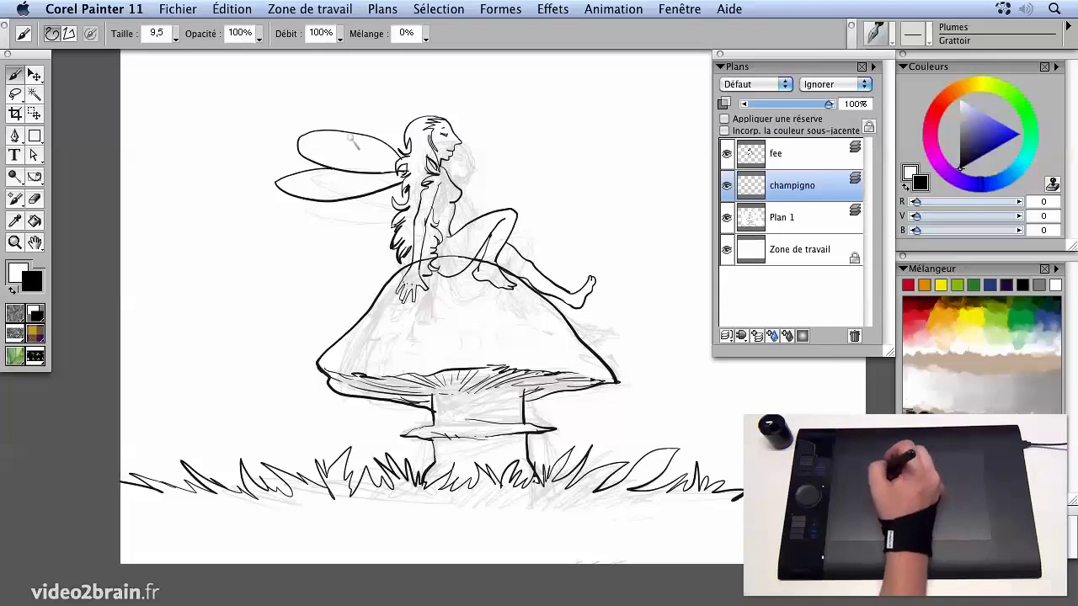
Ink fine veins inside both of the fairy's wings.
mouse_move(314, 152)
left_mouse_down()
mouse_move(376, 165)
mouse_move(332, 197)
mouse_move(374, 177)
mouse_move(332, 190)
mouse_move(303, 190)
left_mouse_up()
mouse_move(376, 176)
left_mouse_down()
mouse_move(330, 192)
mouse_move(369, 187)
left_mouse_up()
left_click_drag(411, 144, 416, 160)
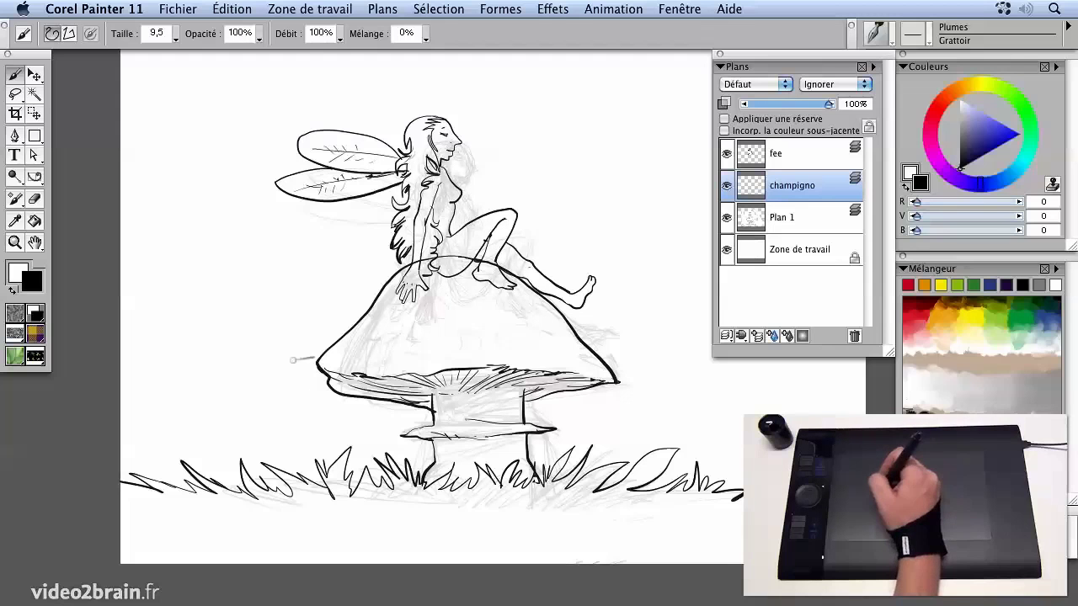
Ink large and small round spots across the mushroom cap.
left_click_drag(456, 319, 514, 340)
left_click_drag(465, 301, 462, 296)
mouse_move(382, 332)
left_mouse_down()
mouse_move(361, 352)
mouse_move(411, 349)
left_mouse_up()
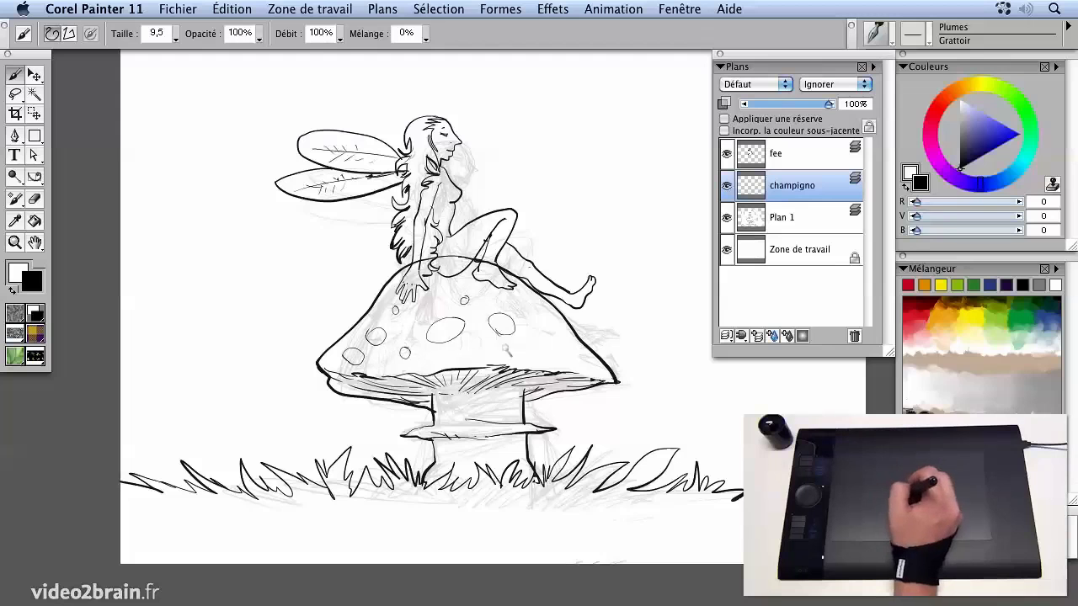
left_click_drag(541, 329, 544, 344)
left_click_drag(530, 295, 527, 308)
left_click_drag(559, 348, 571, 357)
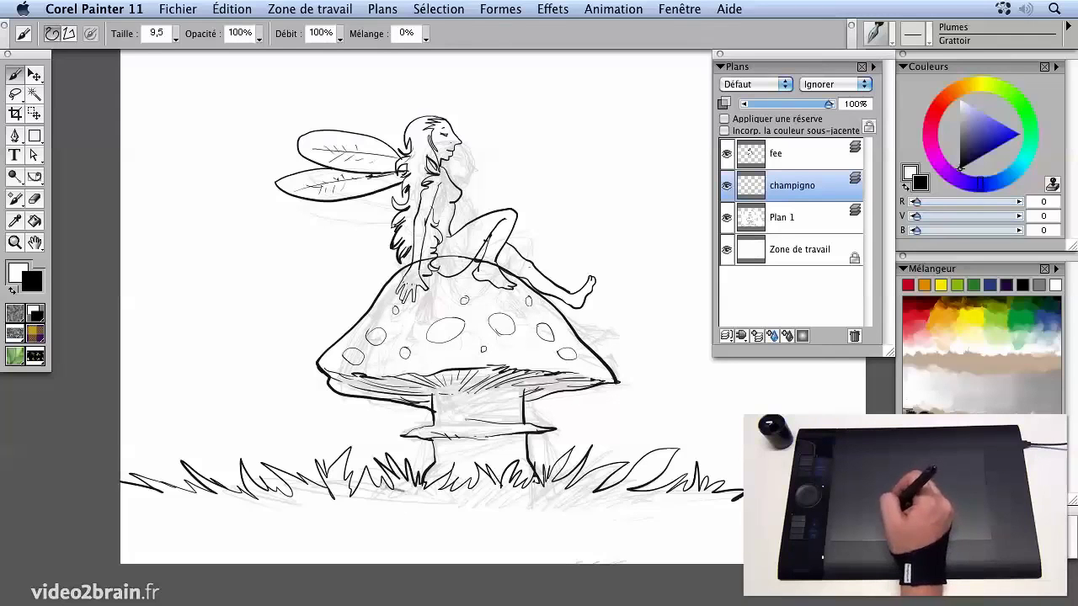